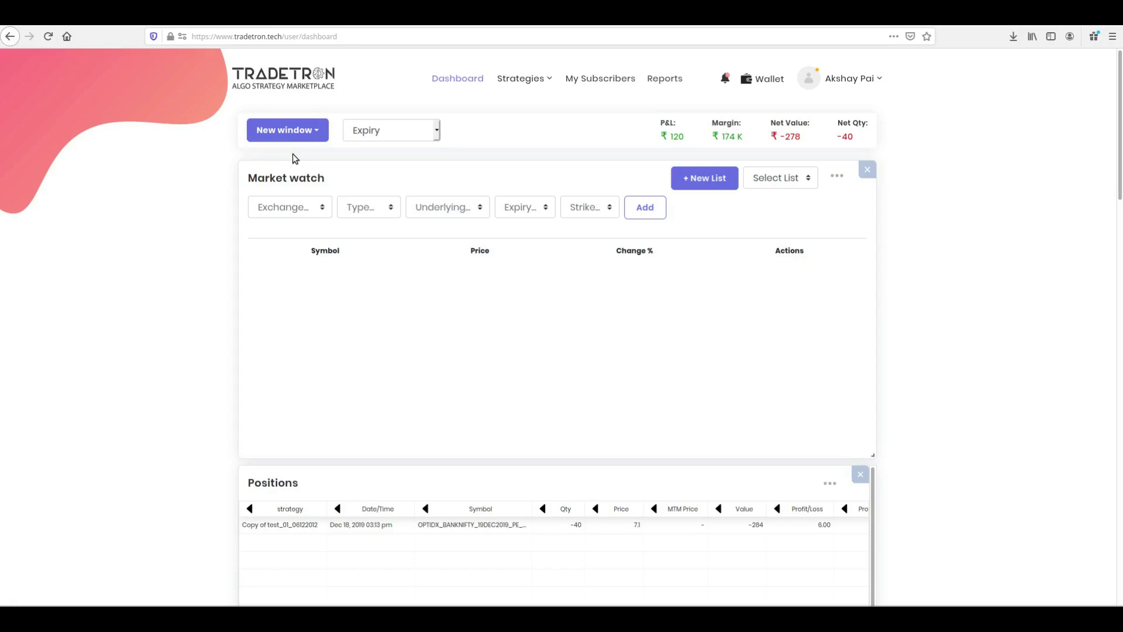
# Step: Start a new strategy named 'RSI Reversal'
pyautogui.click(515, 79)
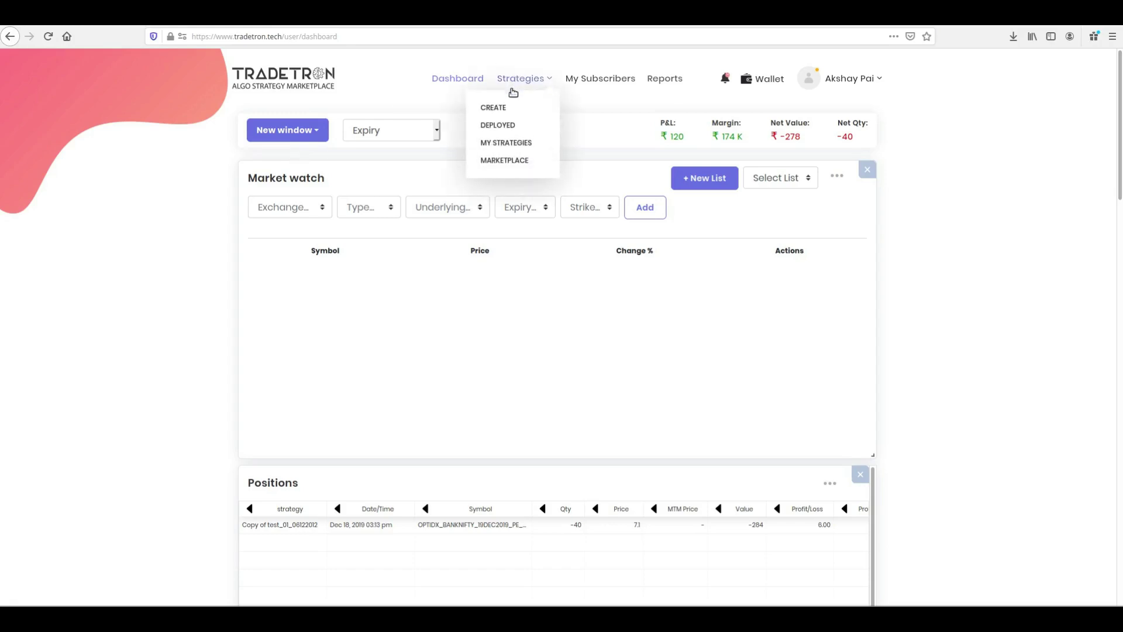
pyautogui.click(503, 108)
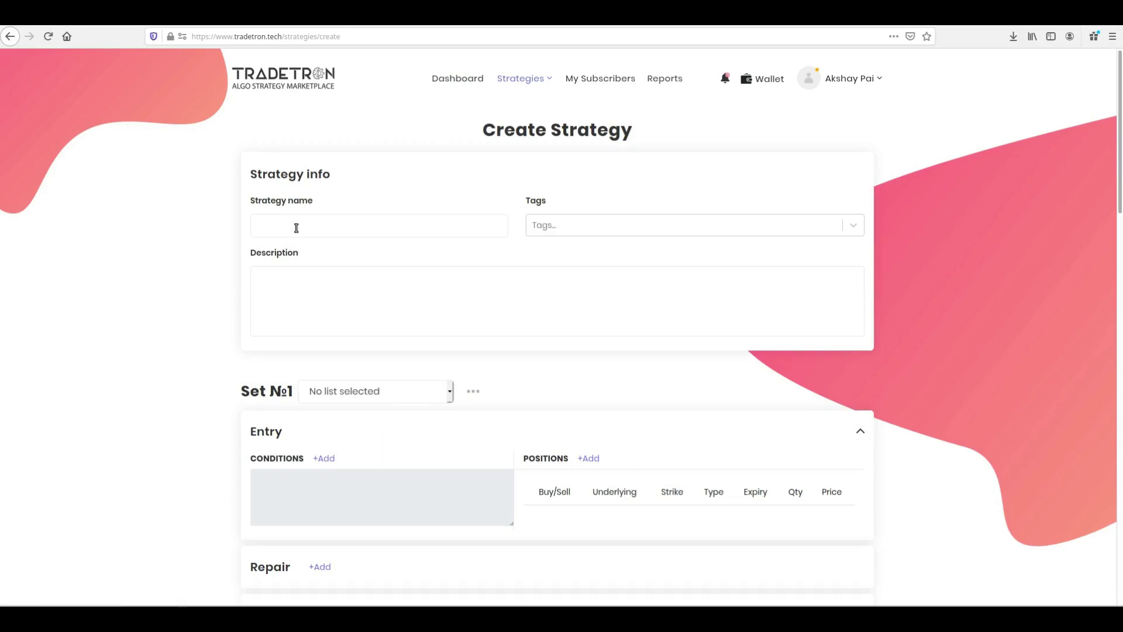
pyautogui.write('RSI Reversal')
# Step: Give the strategy the Directional tag and the description 'RSI indicator NA'
pyautogui.click(582, 229)
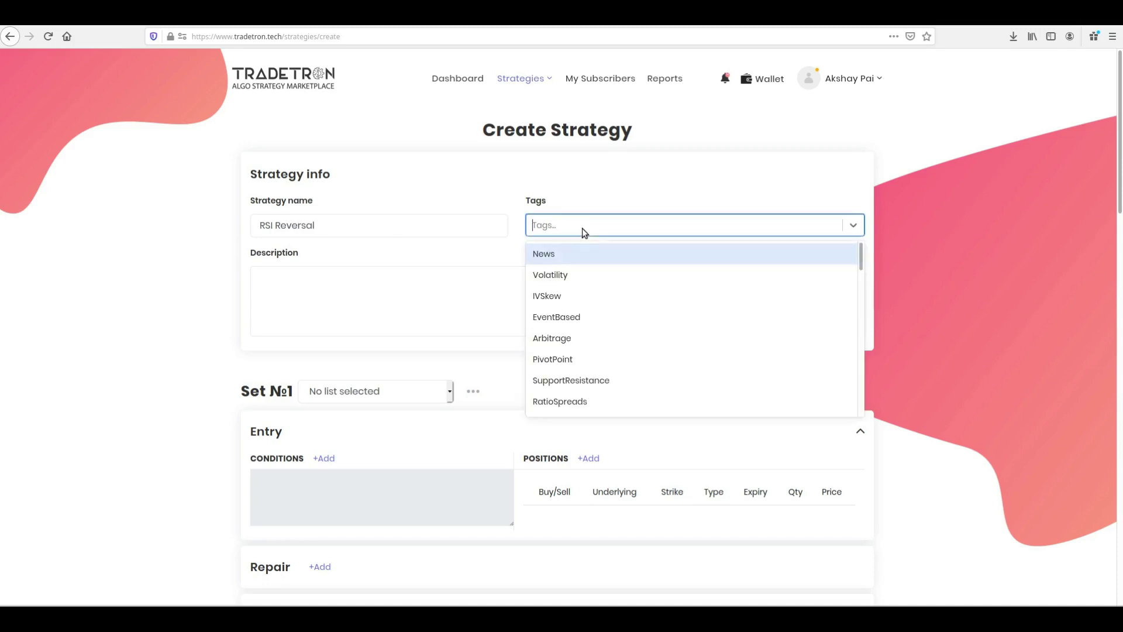
pyautogui.write('direct')
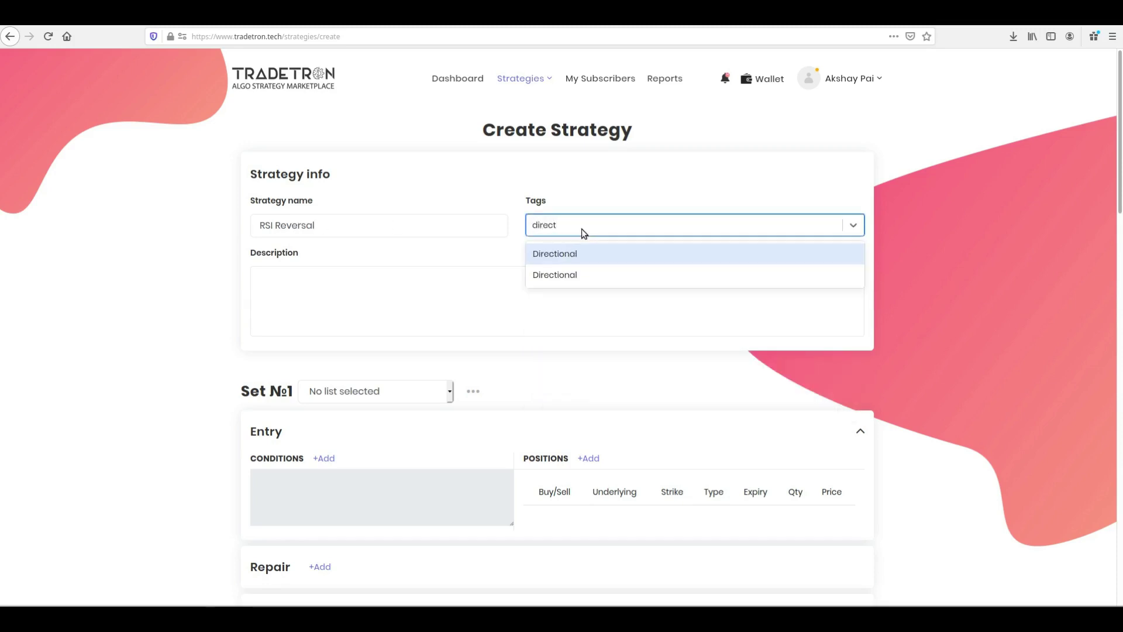
pyautogui.click(574, 248)
pyautogui.click(420, 298)
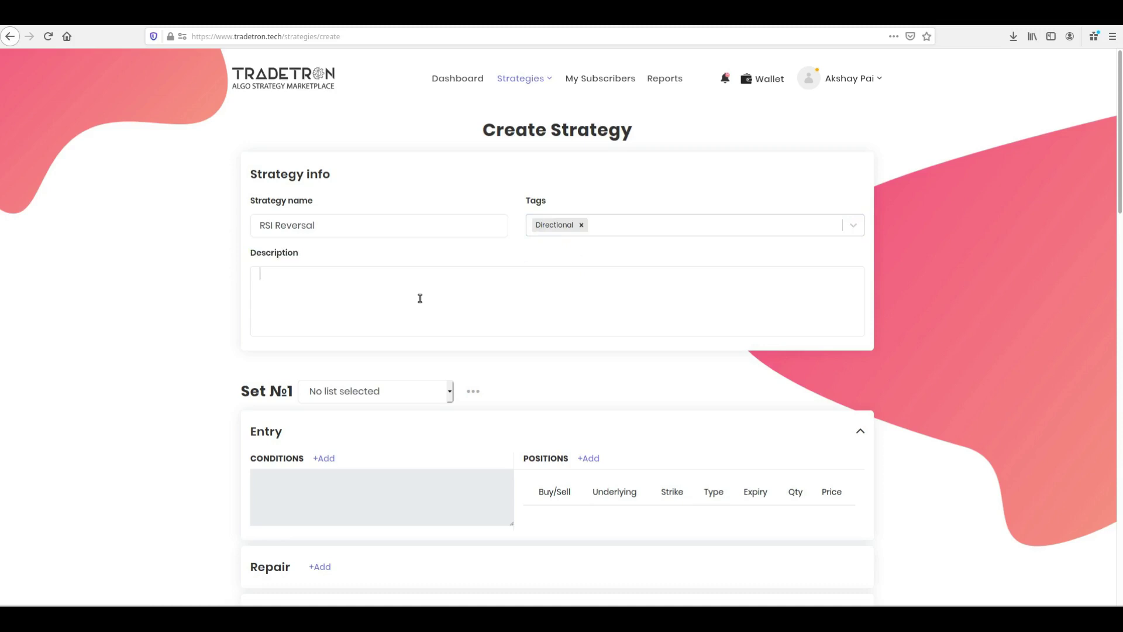
pyautogui.write('RSI indi')
pyautogui.write('cator ')
pyautogui.write('NA')
pyautogui.scroll(-1, 420, 298)
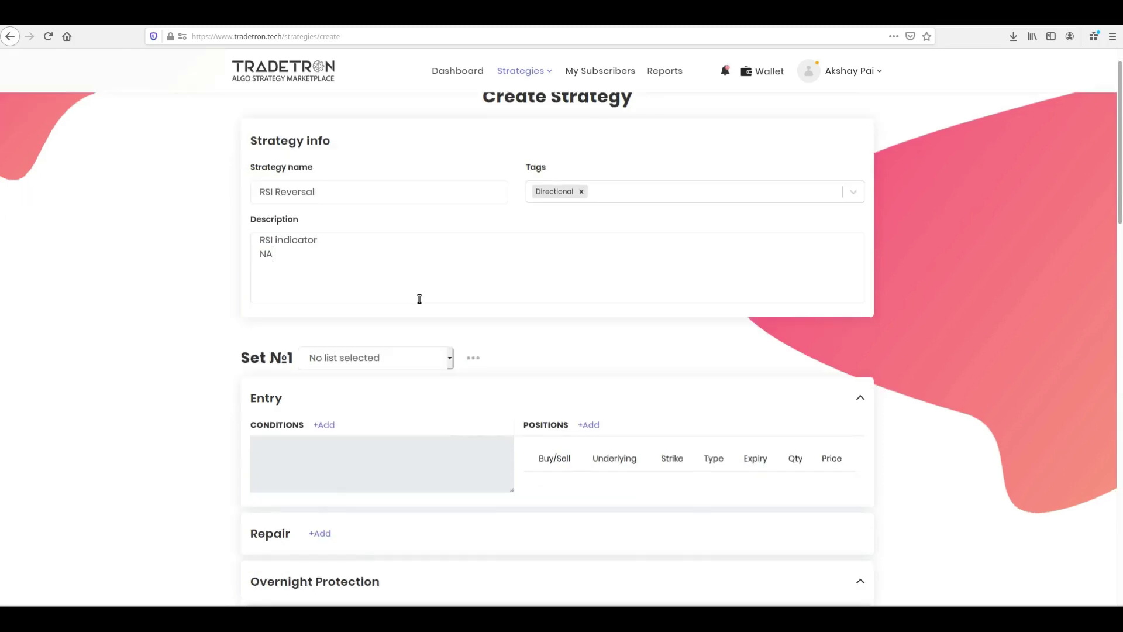
# Step: Assign the RSI_Reversal_List watchlist to Set №1 and scroll down to the Entry section
pyautogui.click(449, 358)
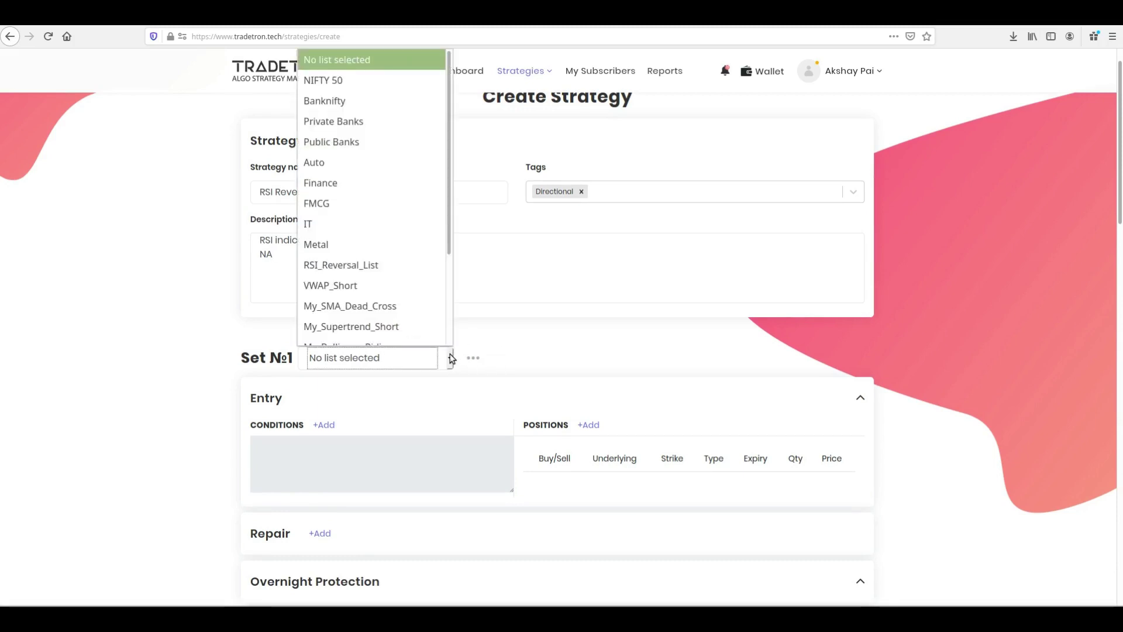
pyautogui.click(373, 254)
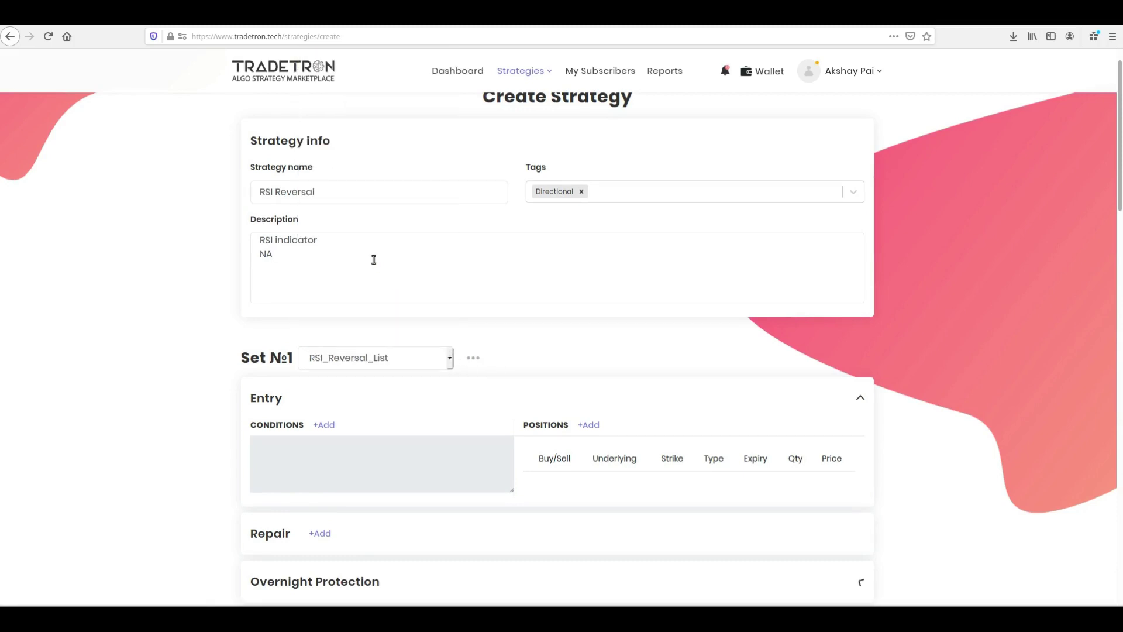
pyautogui.scroll(-1, 378, 364)
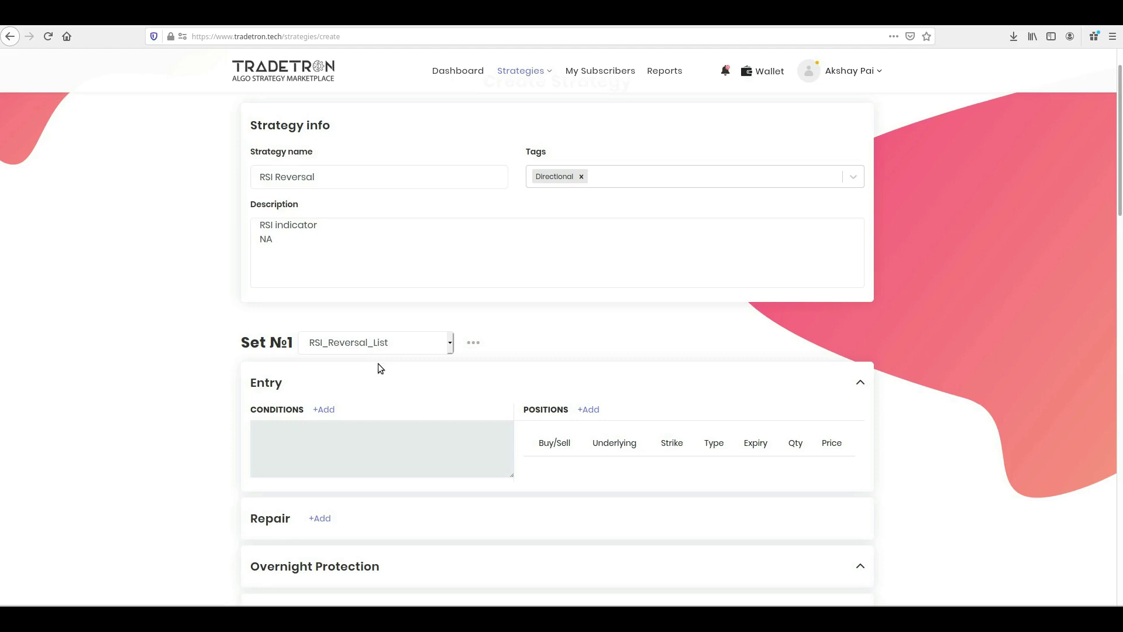
pyautogui.scroll(-3, 378, 368)
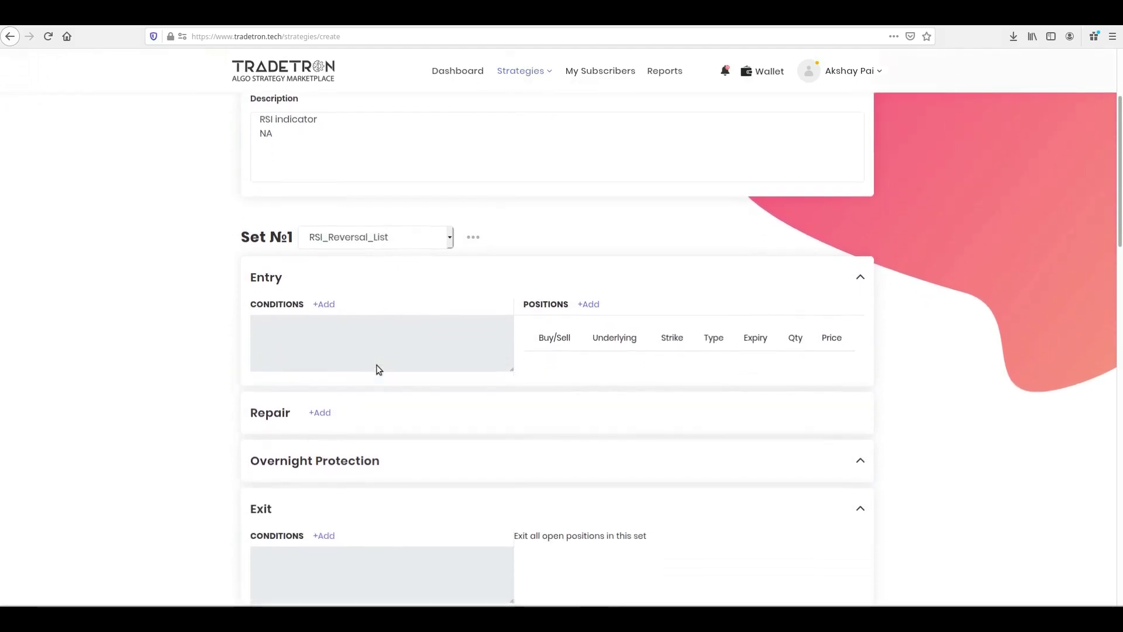
pyautogui.scroll(-1, 378, 369)
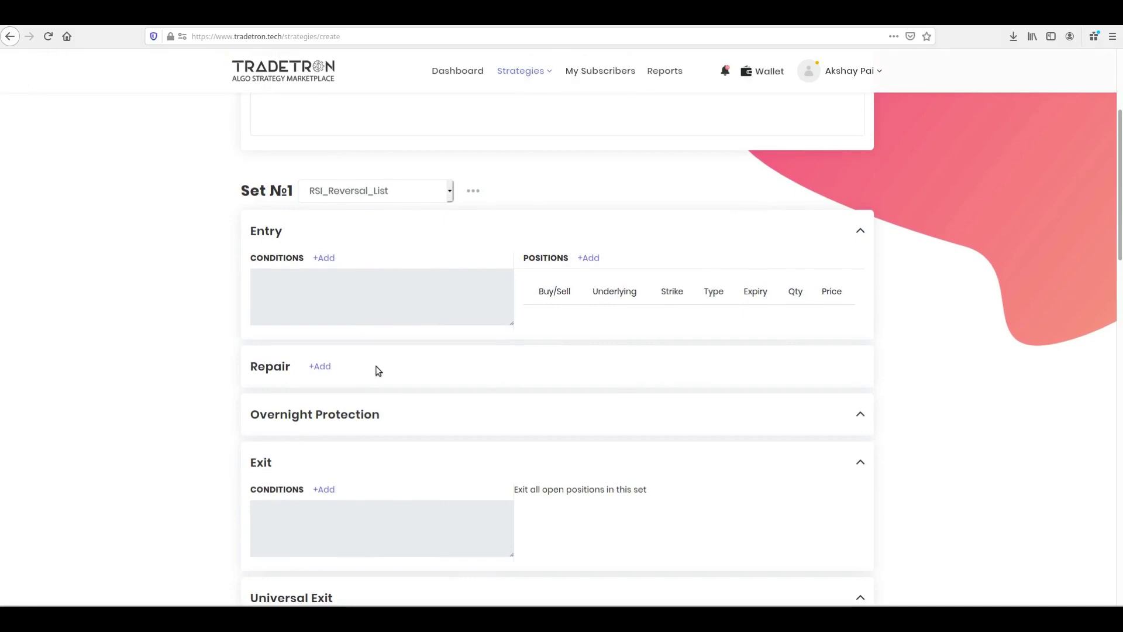
# Step: Begin an entry condition with a Position keyword on the RSI series at position -2
pyautogui.click(321, 259)
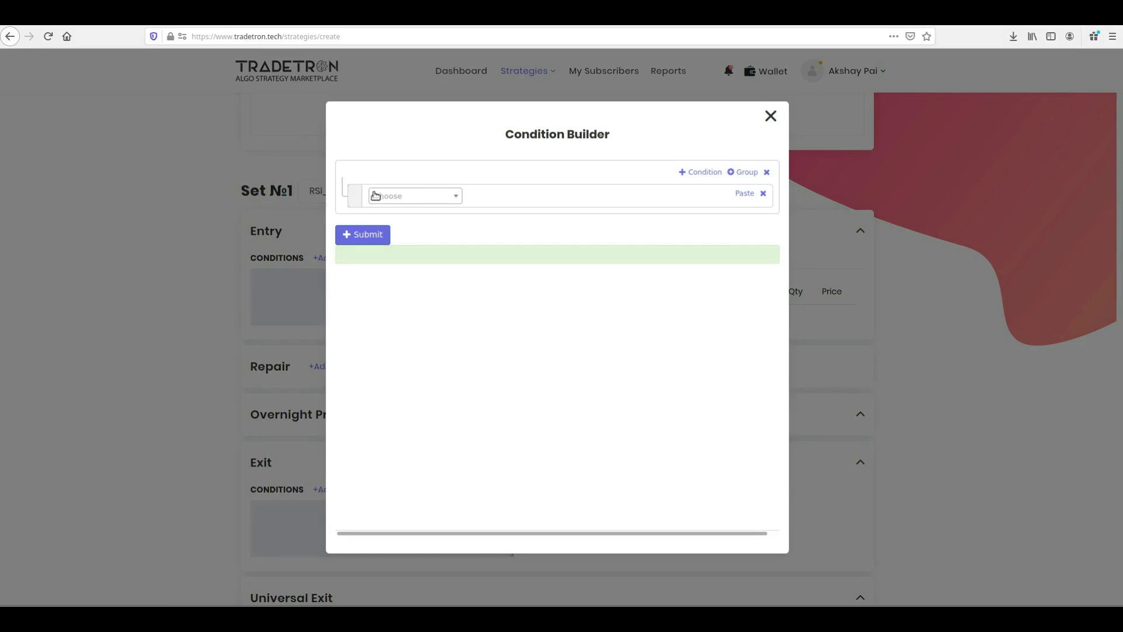
pyautogui.click(429, 197)
pyautogui.write('positi')
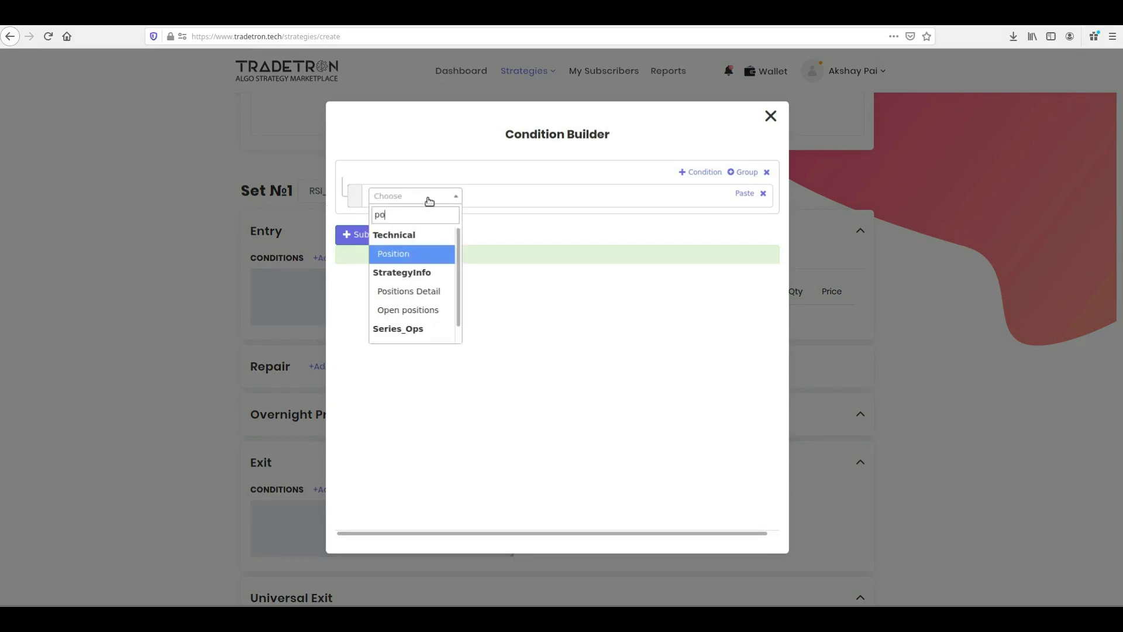
pyautogui.click(422, 253)
pyautogui.click(526, 295)
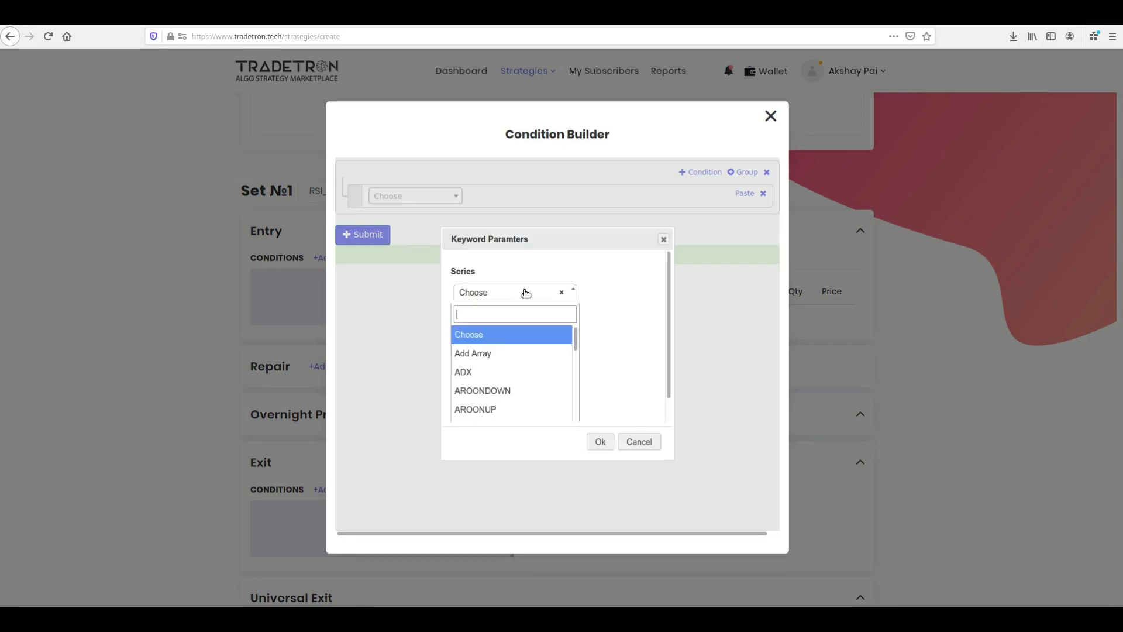
pyautogui.write('RSI')
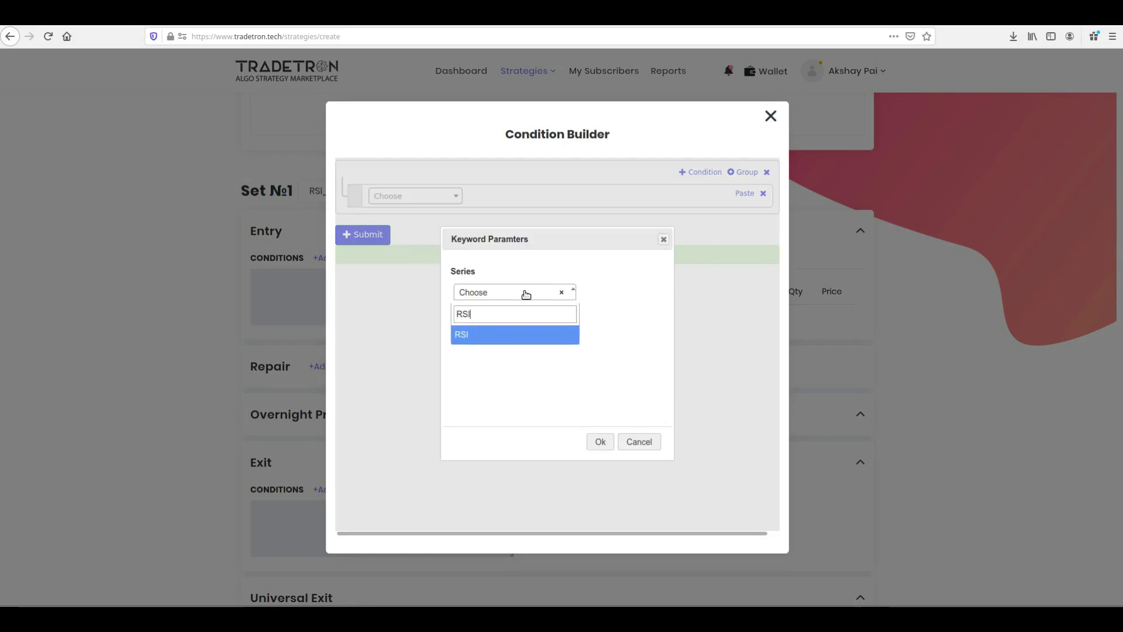
pyautogui.click(513, 335)
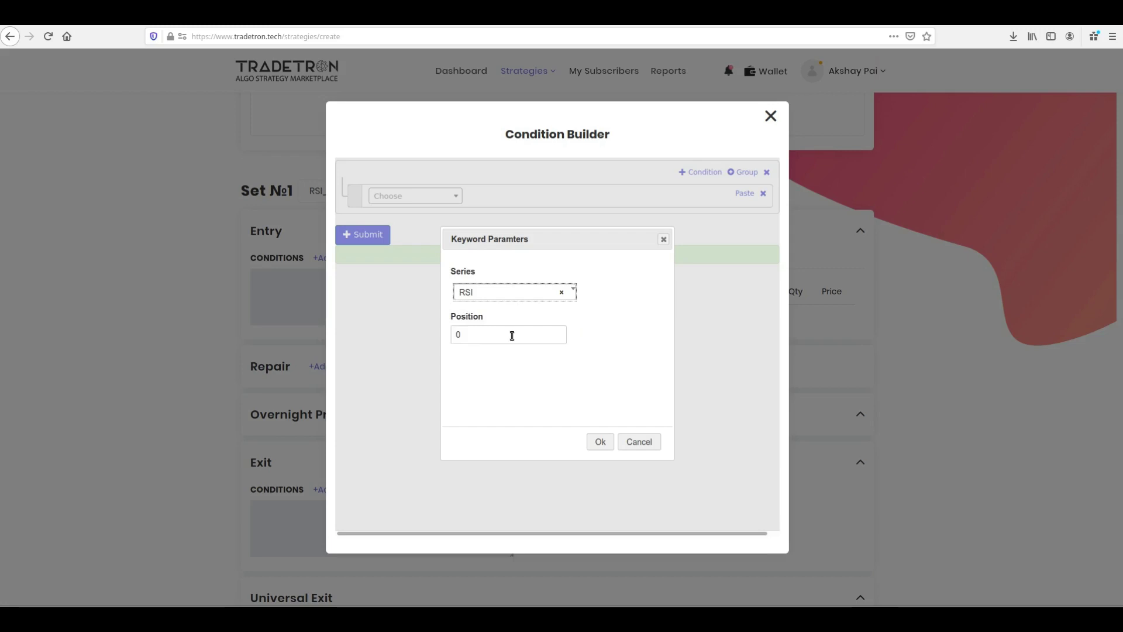
pyautogui.click(512, 335)
pyautogui.press('BackSpace')
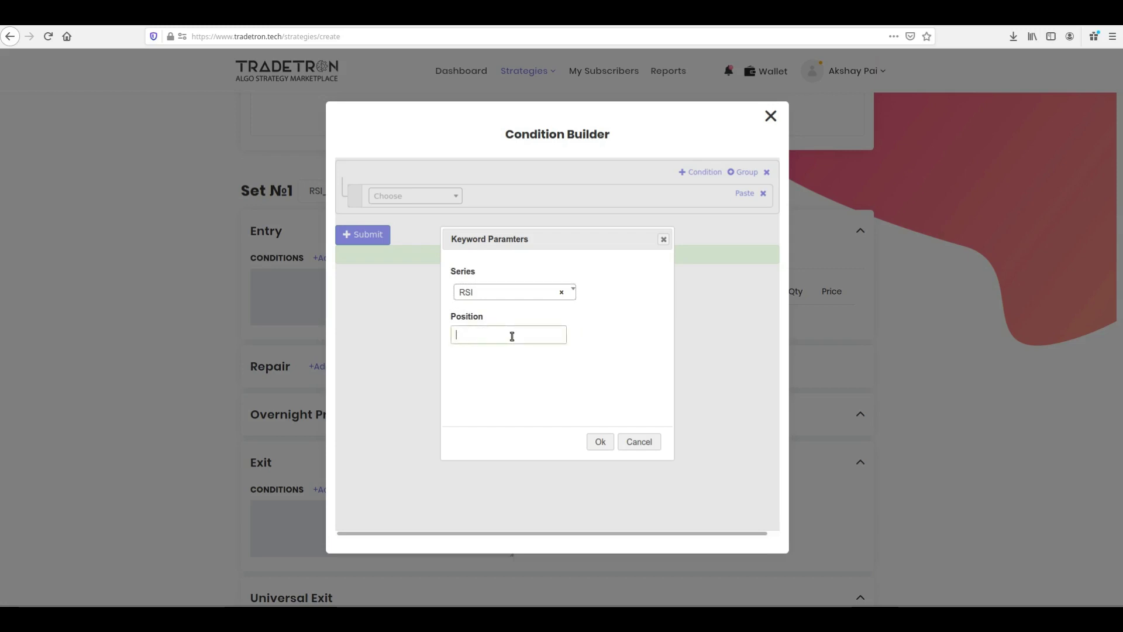
pyautogui.write('-2')
pyautogui.click(591, 444)
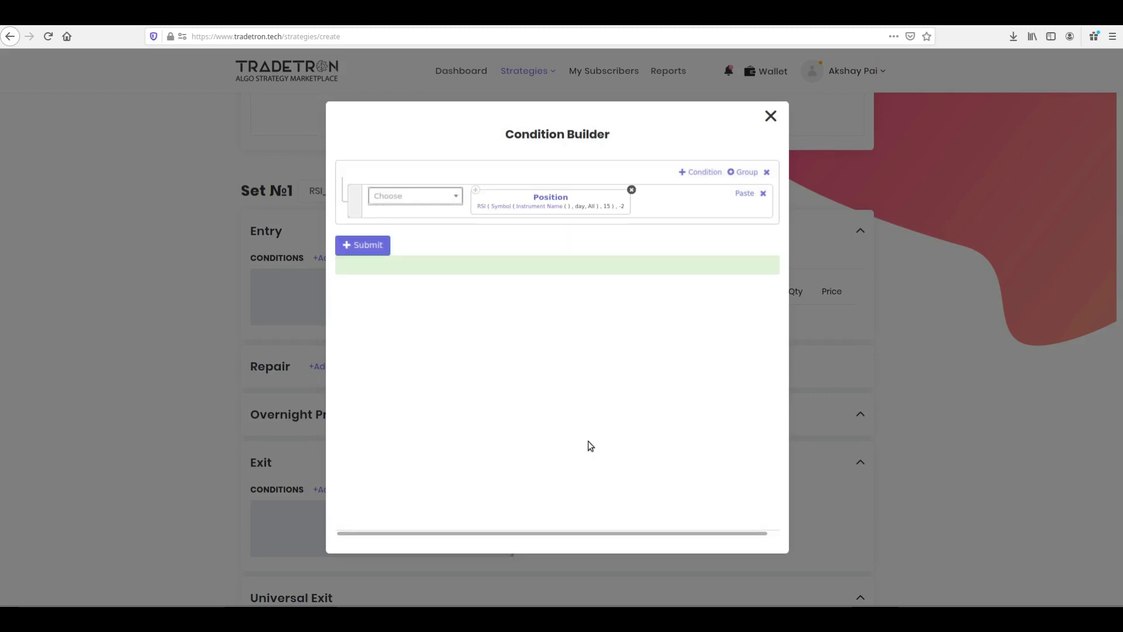
# Step: Set the RSI period to 14
pyautogui.click(482, 207)
pyautogui.click(481, 332)
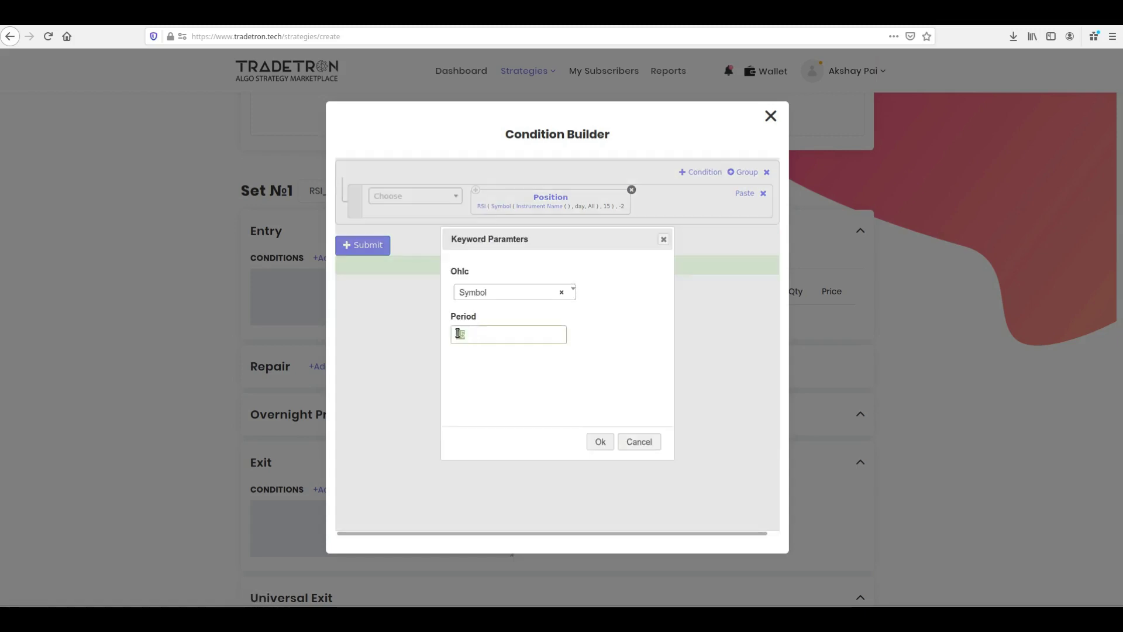
pyautogui.write('14')
pyautogui.click(598, 441)
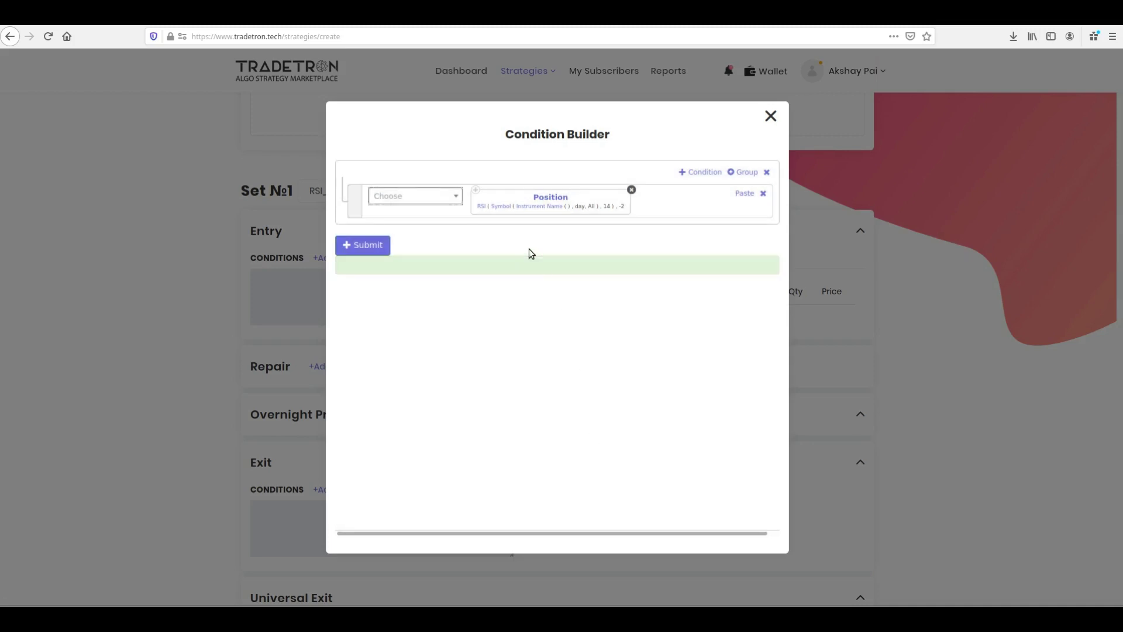
# Step: Set the RSI candle type to 1h with 100 max history candles
pyautogui.click(500, 207)
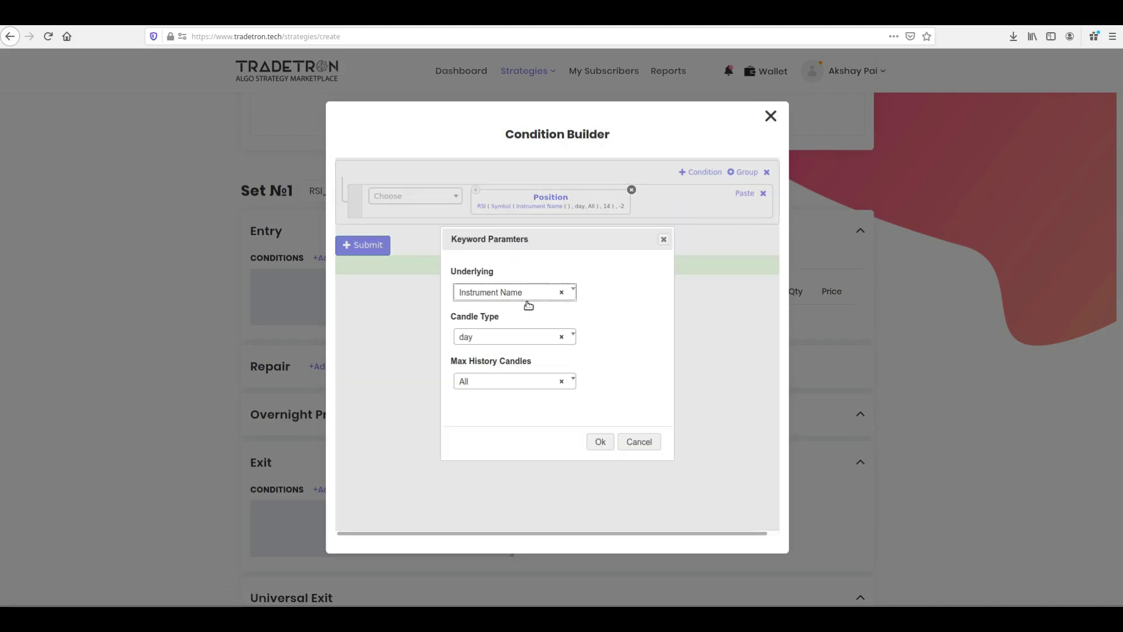
pyautogui.click(530, 337)
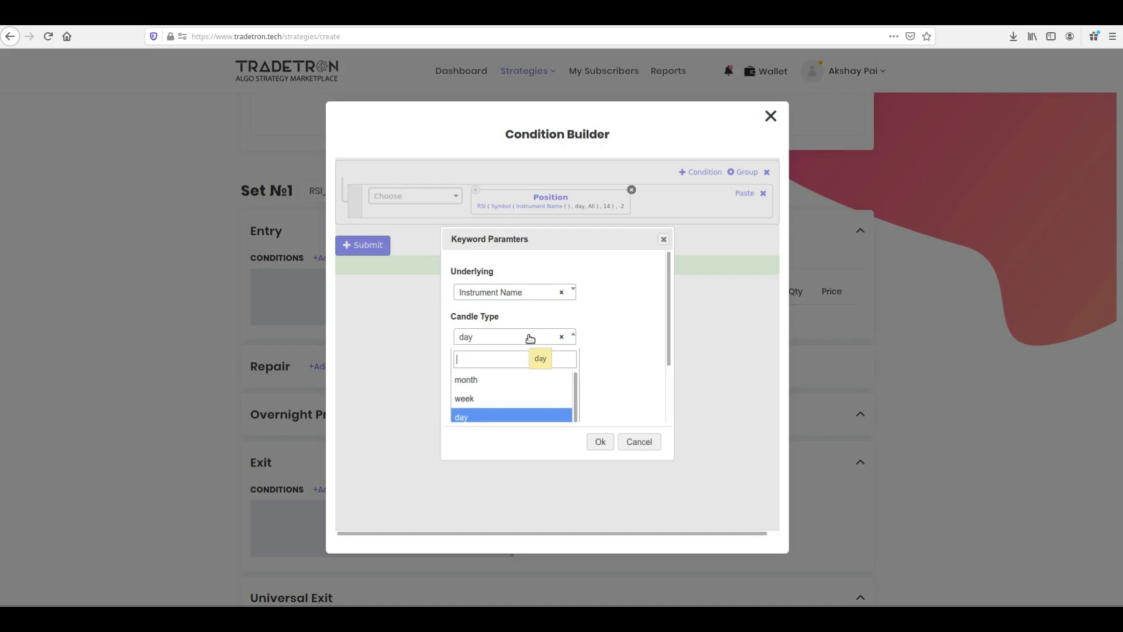
pyautogui.write('1h')
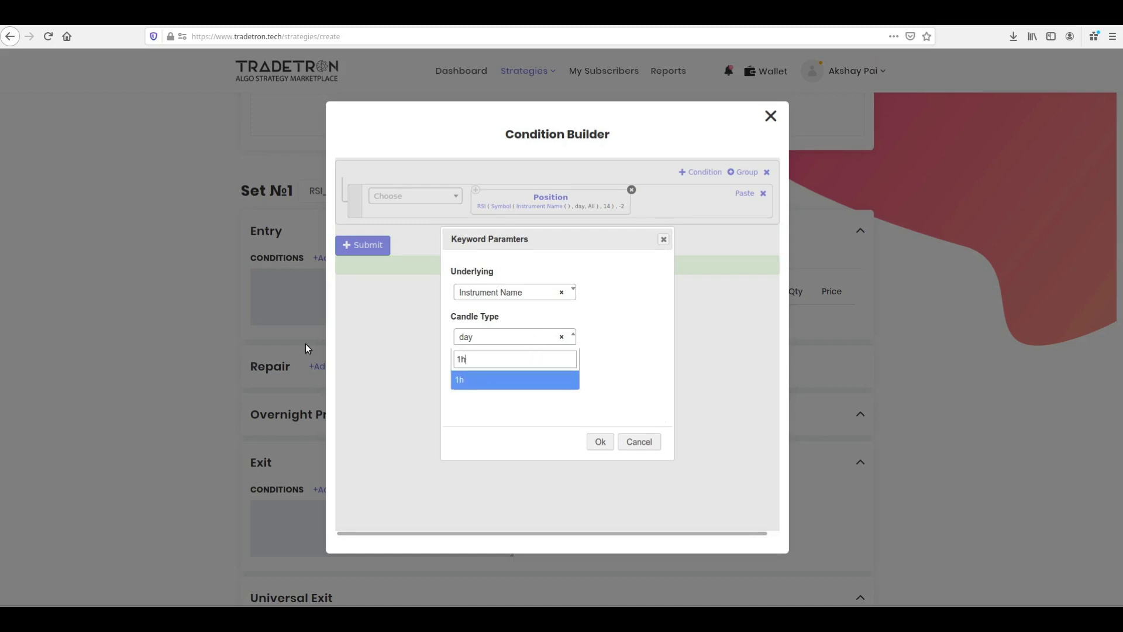
pyautogui.click(463, 380)
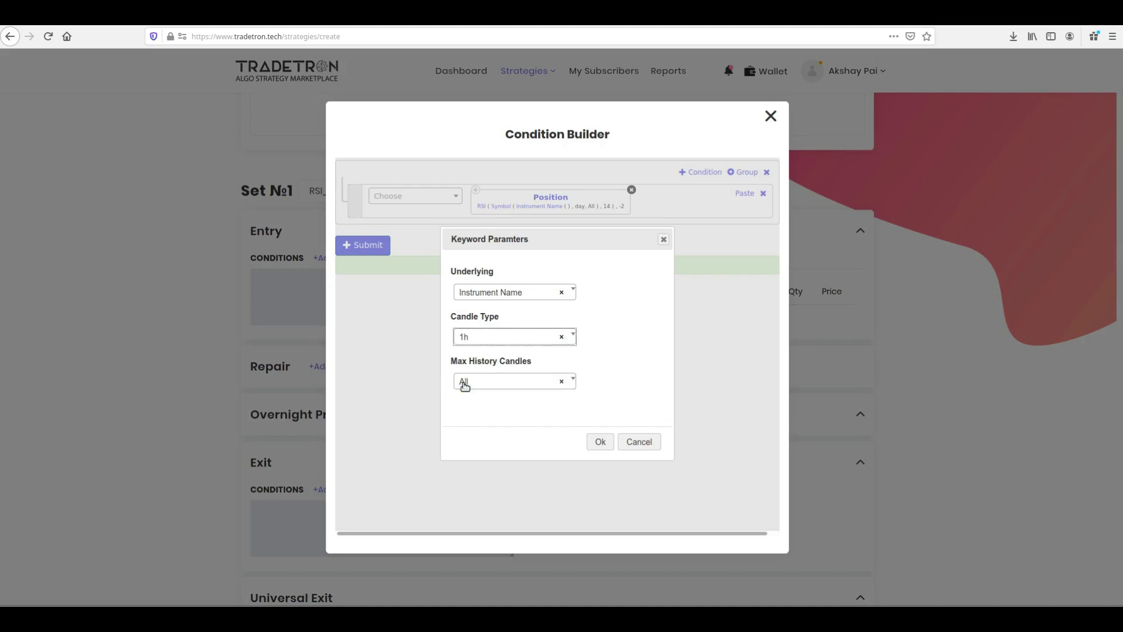
pyautogui.click(501, 391)
pyautogui.write('100')
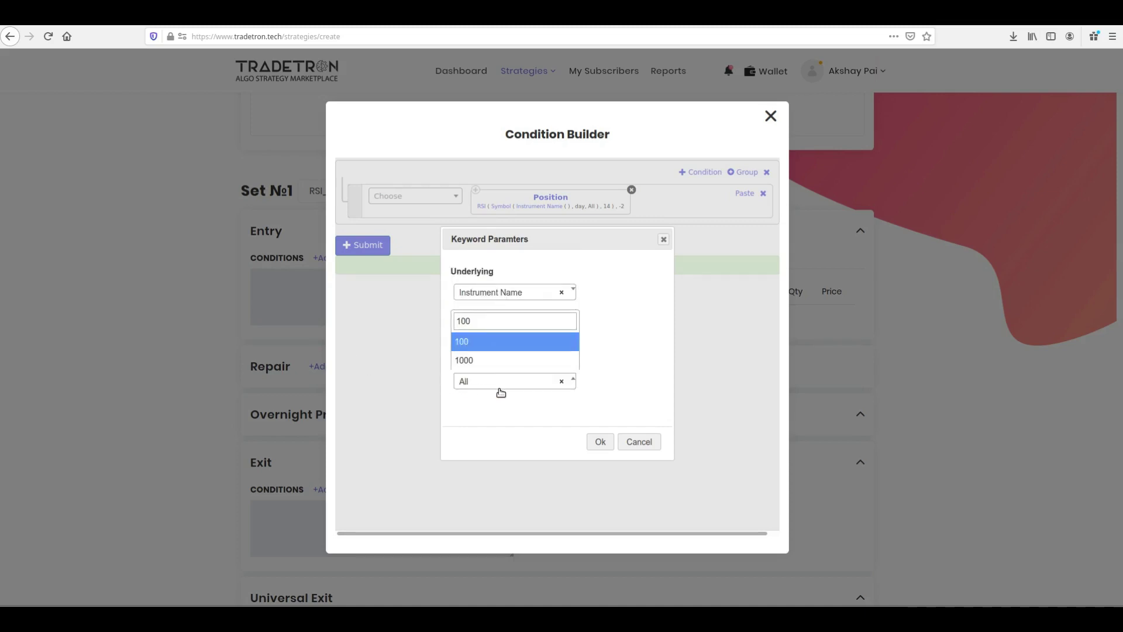
pyautogui.click(504, 351)
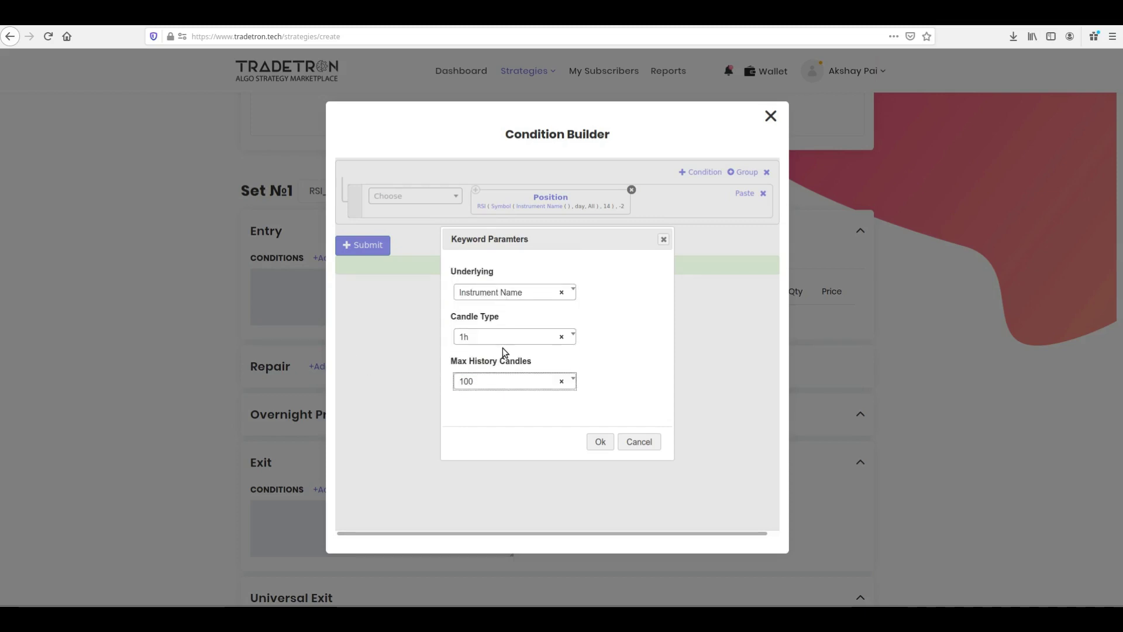
pyautogui.click(600, 442)
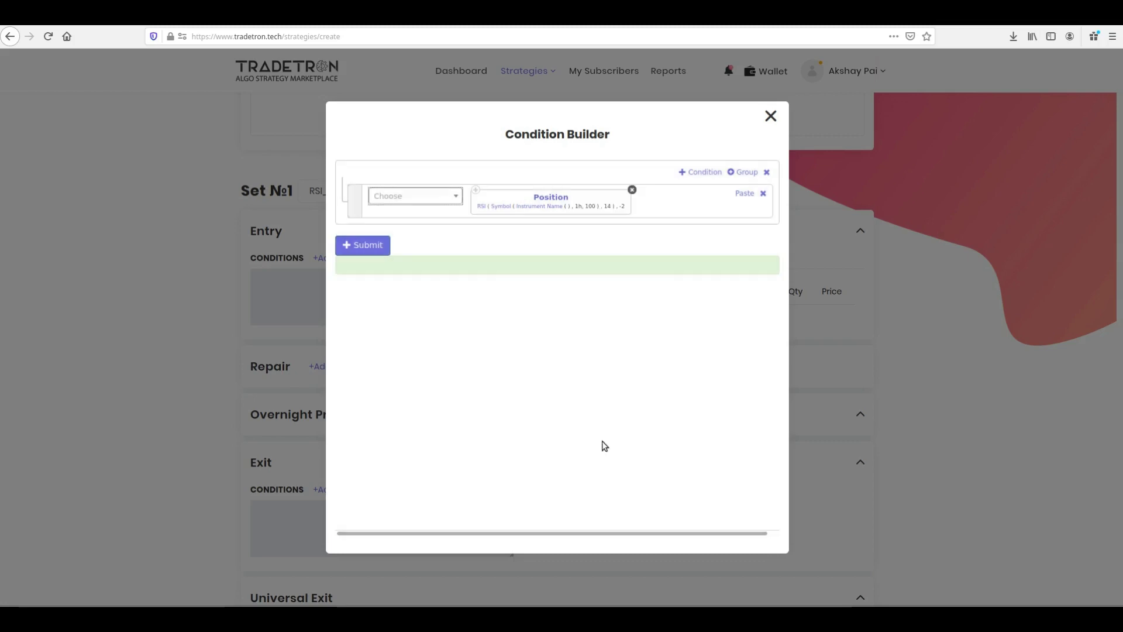
# Step: Set the RSI position's instrument to NSE RSI_Reversal_List
pyautogui.click(542, 205)
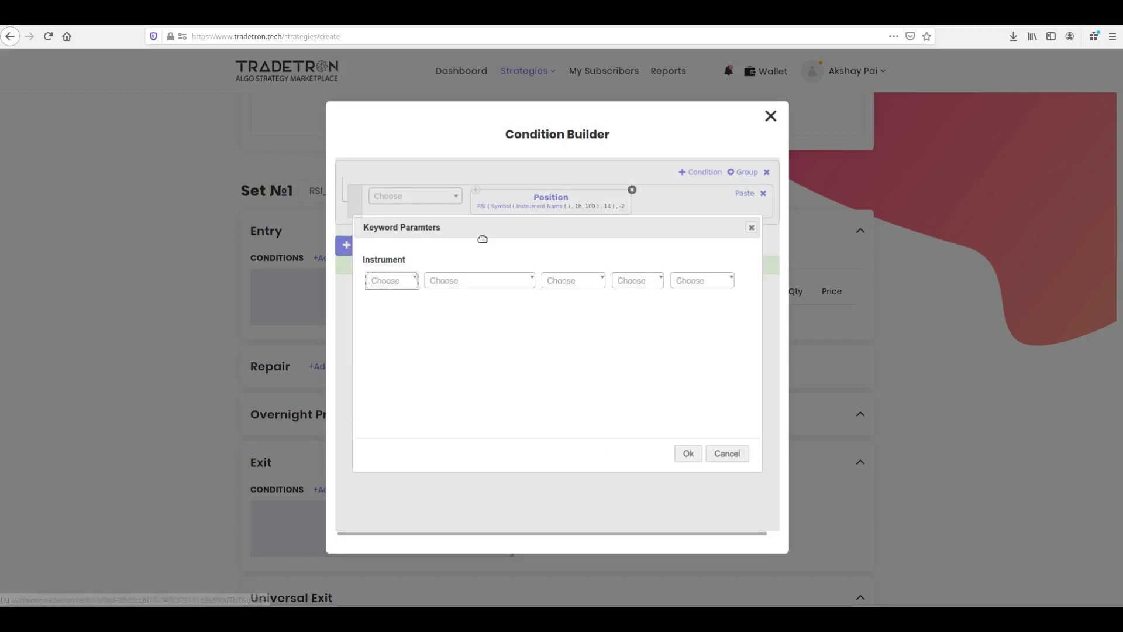
pyautogui.click(389, 281)
pyautogui.write('nse')
pyautogui.press('Return')
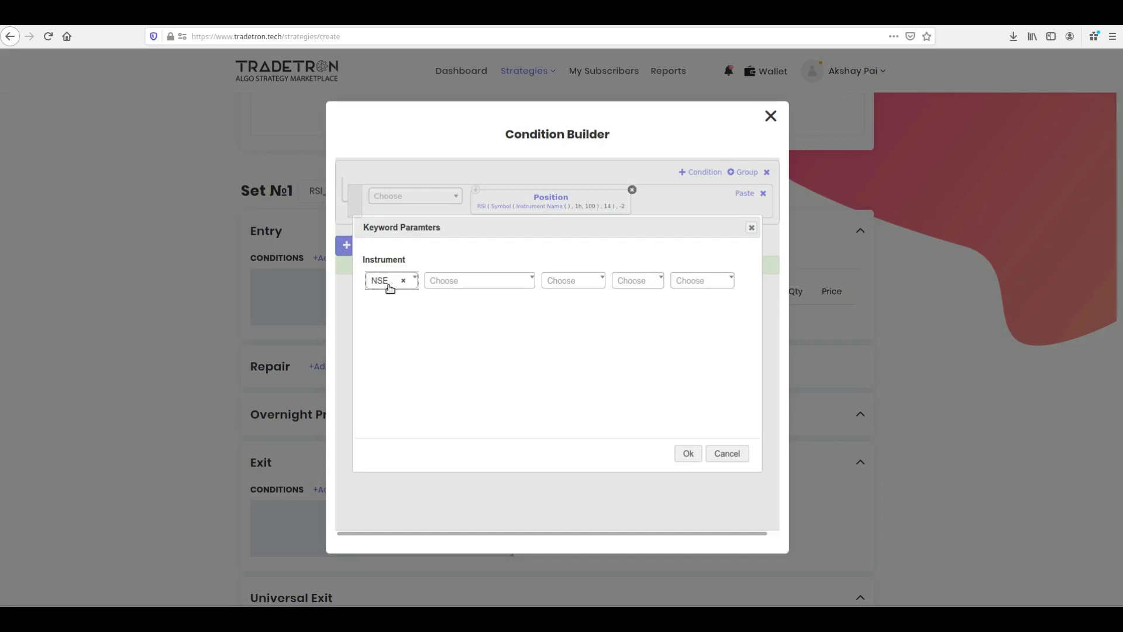
pyautogui.click(444, 286)
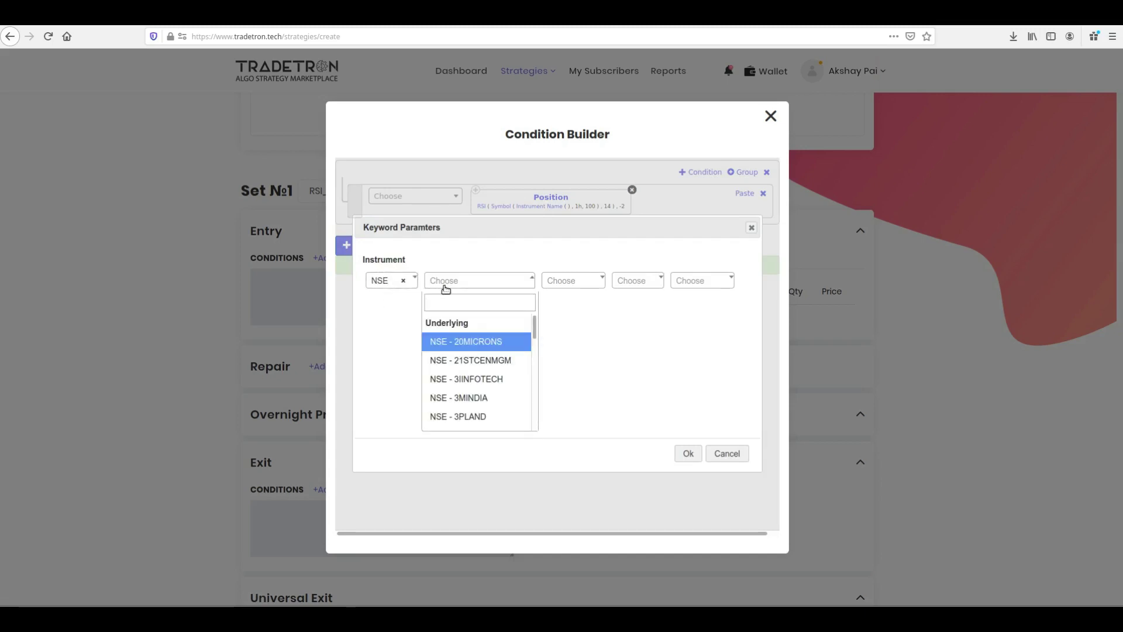
pyautogui.write('list')
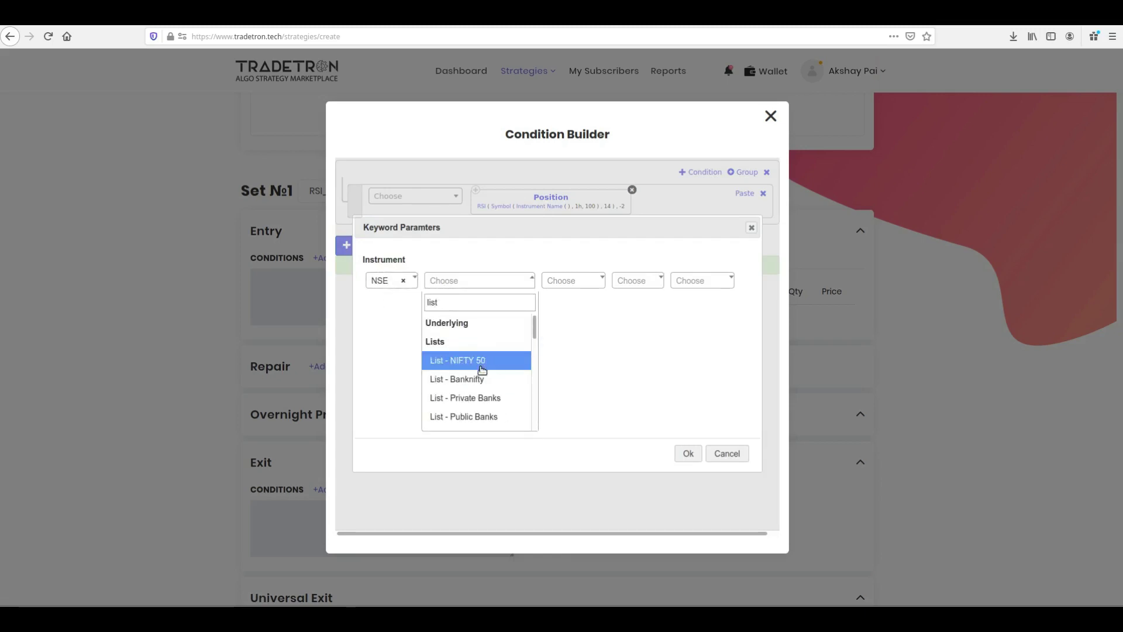
pyautogui.scroll(-4, 480, 374)
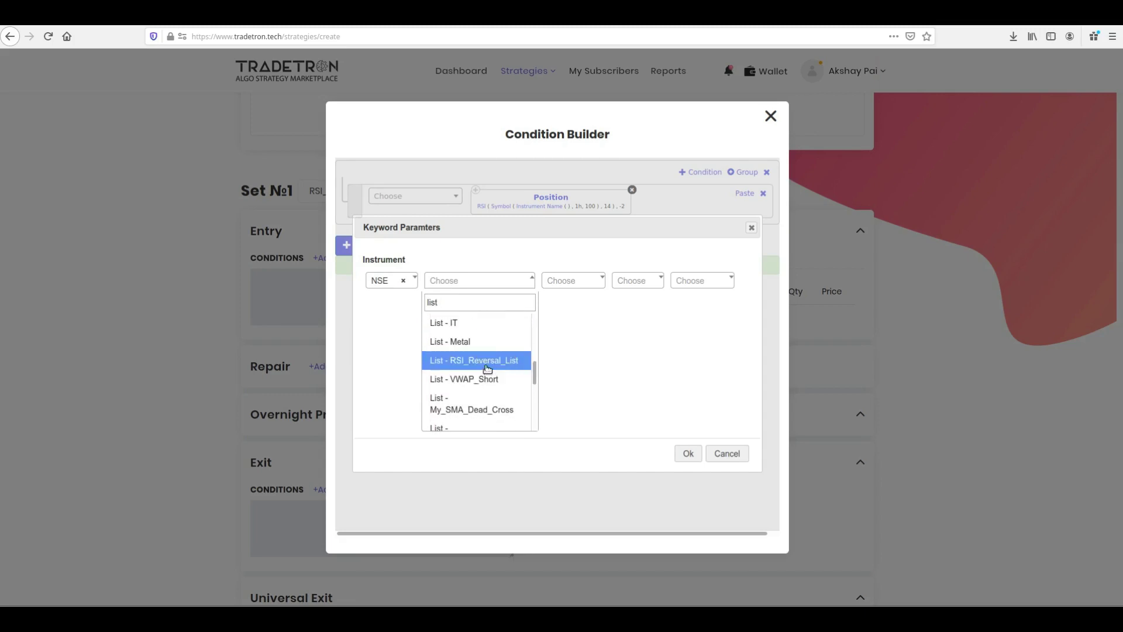
pyautogui.click(485, 369)
pyautogui.click(689, 455)
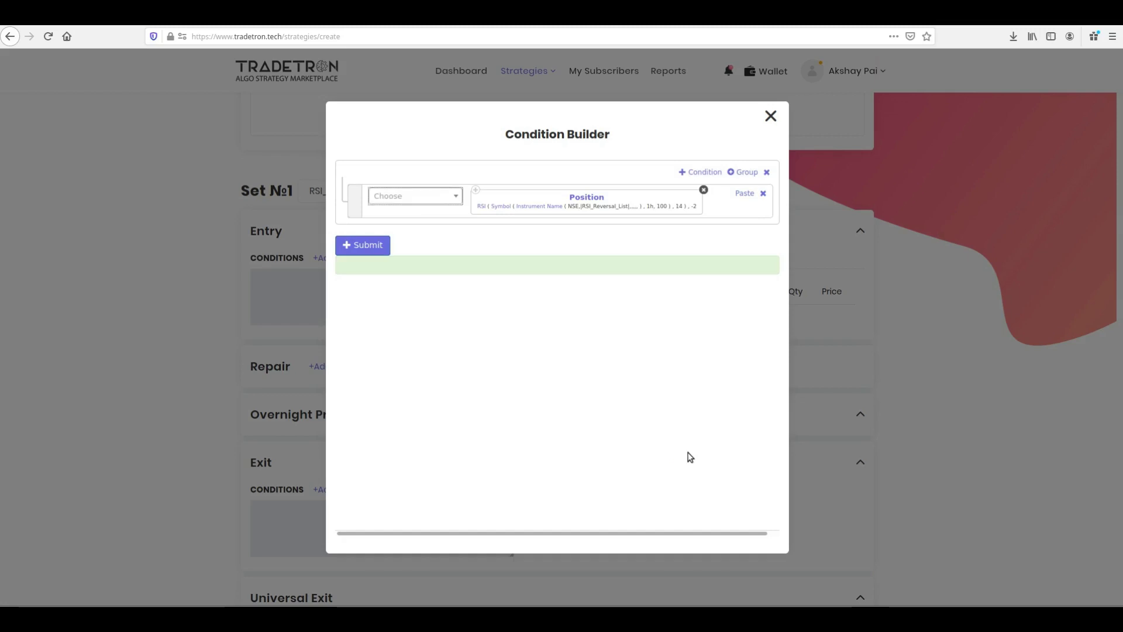
# Step: Compare the RSI position as less than Number 30
pyautogui.click(460, 204)
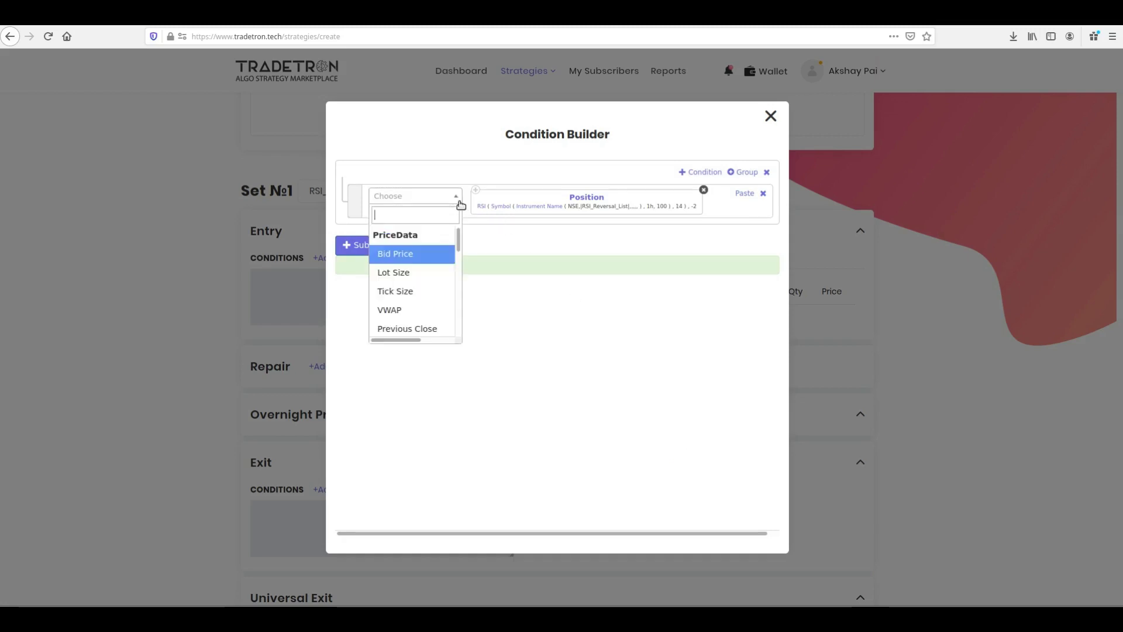
pyautogui.write('<')
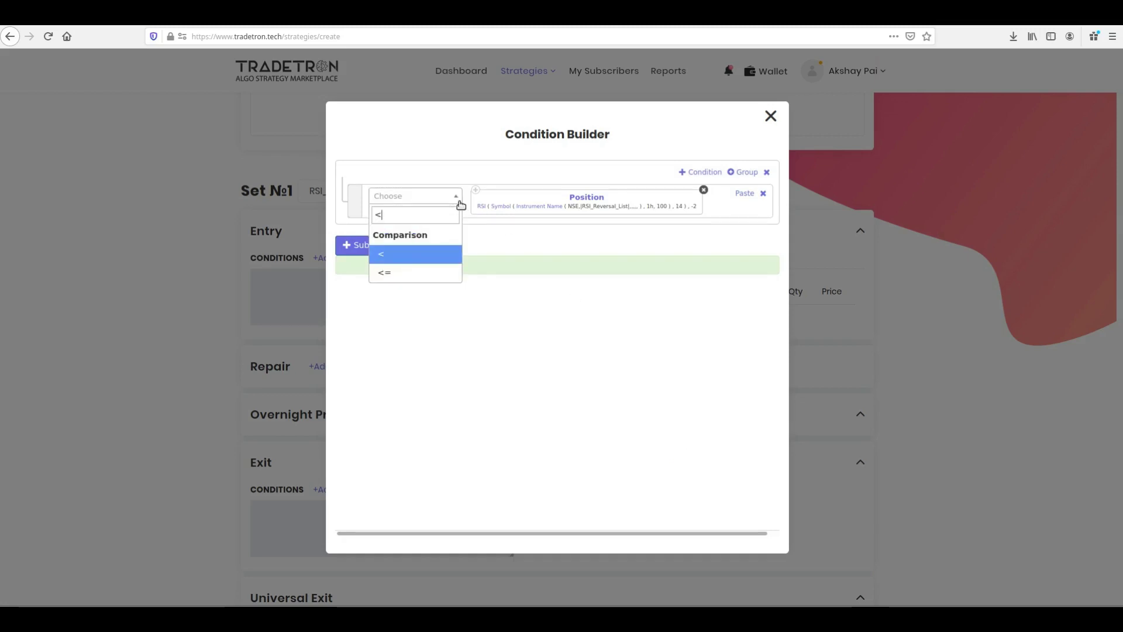
pyautogui.press('Return')
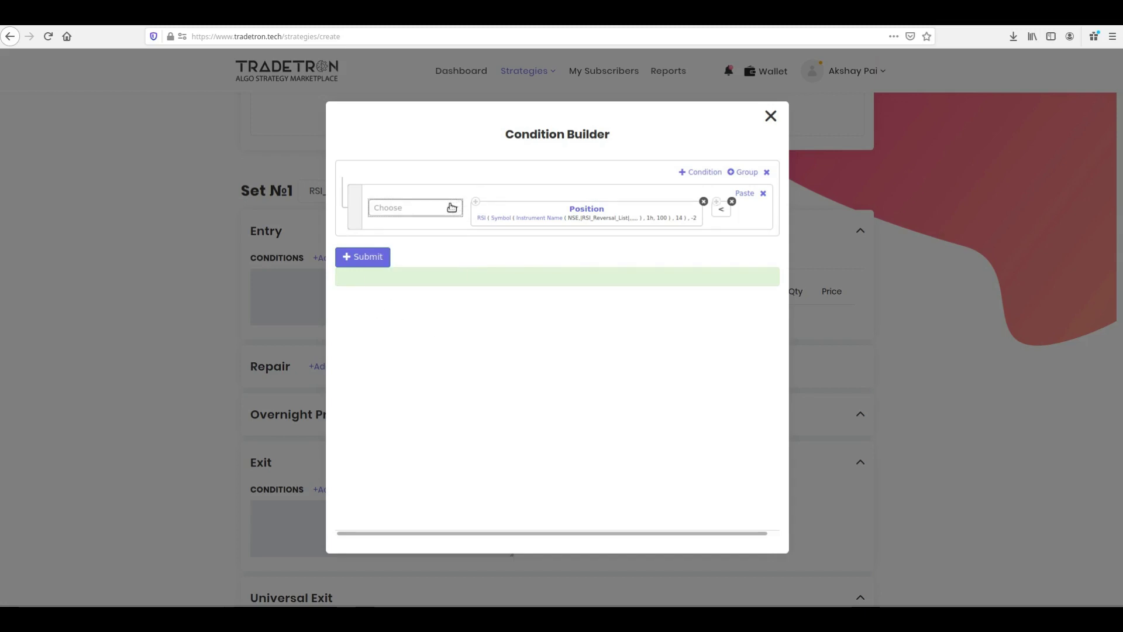
pyautogui.click(453, 206)
pyautogui.write('number')
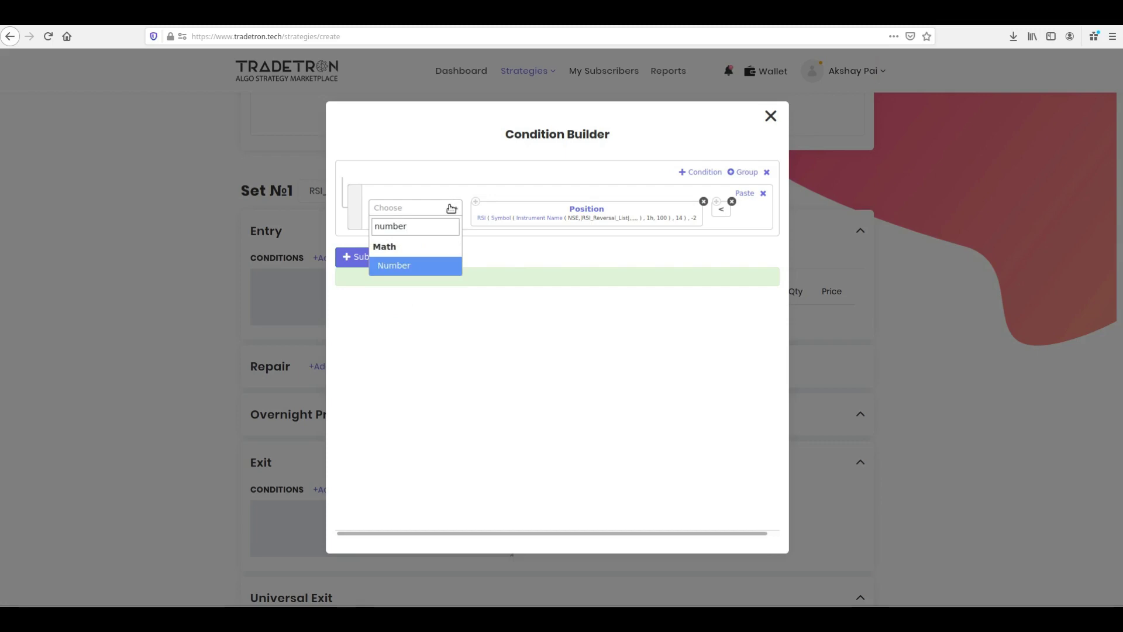
pyautogui.click(436, 265)
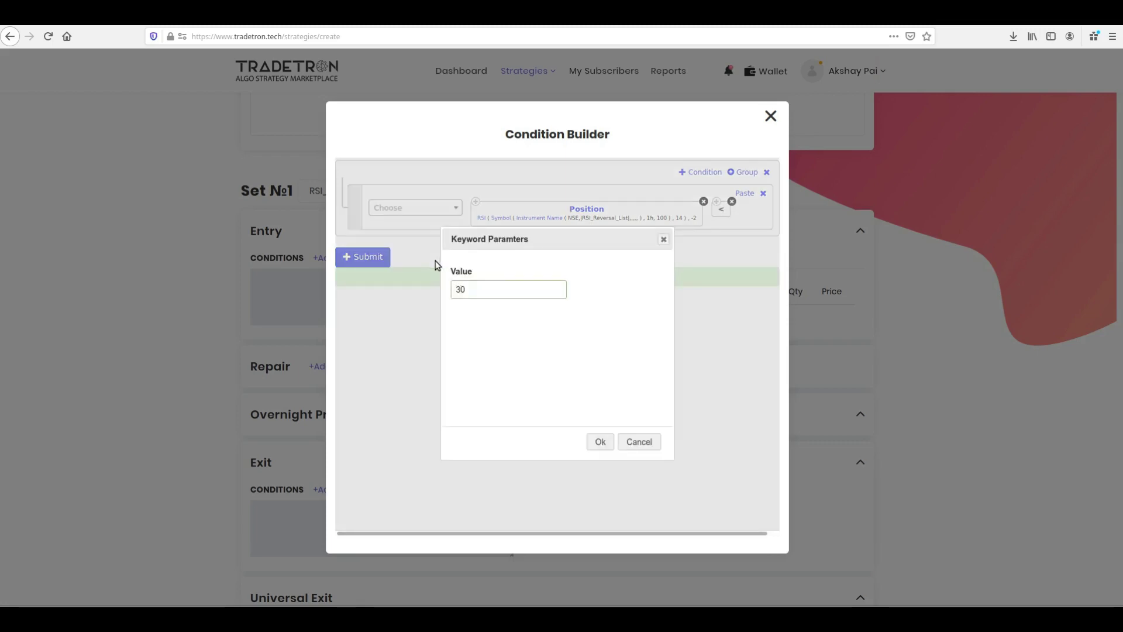
pyautogui.click(605, 442)
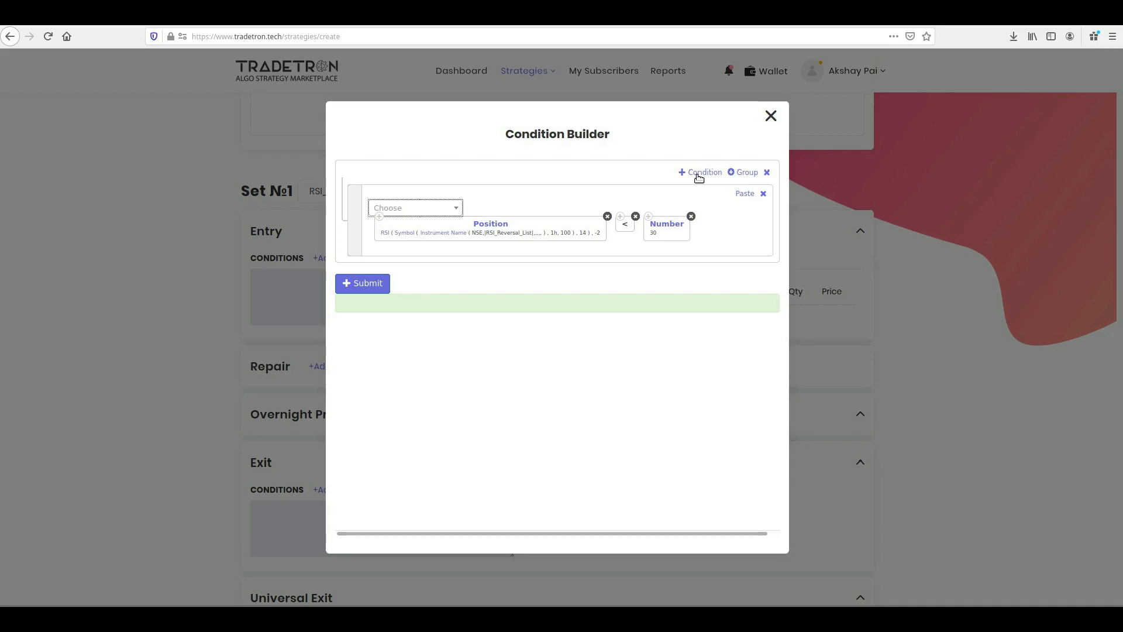
# Step: Add the AND-linked second RSI row (offset -1 above 30) and submit the entry conditions
pyautogui.click(699, 173)
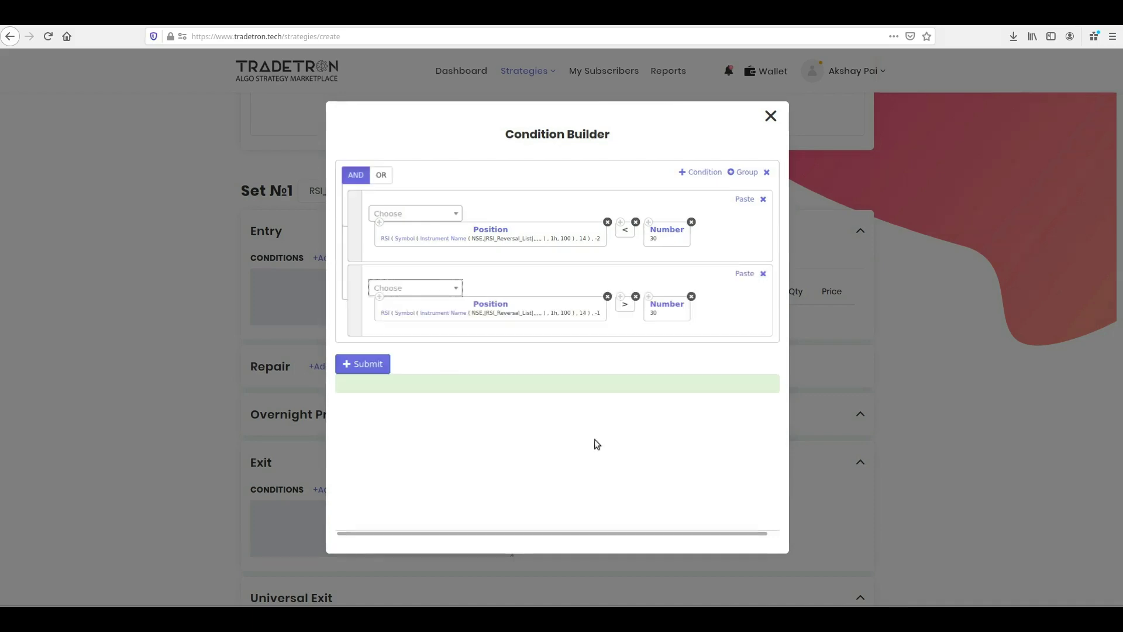
pyautogui.click(376, 364)
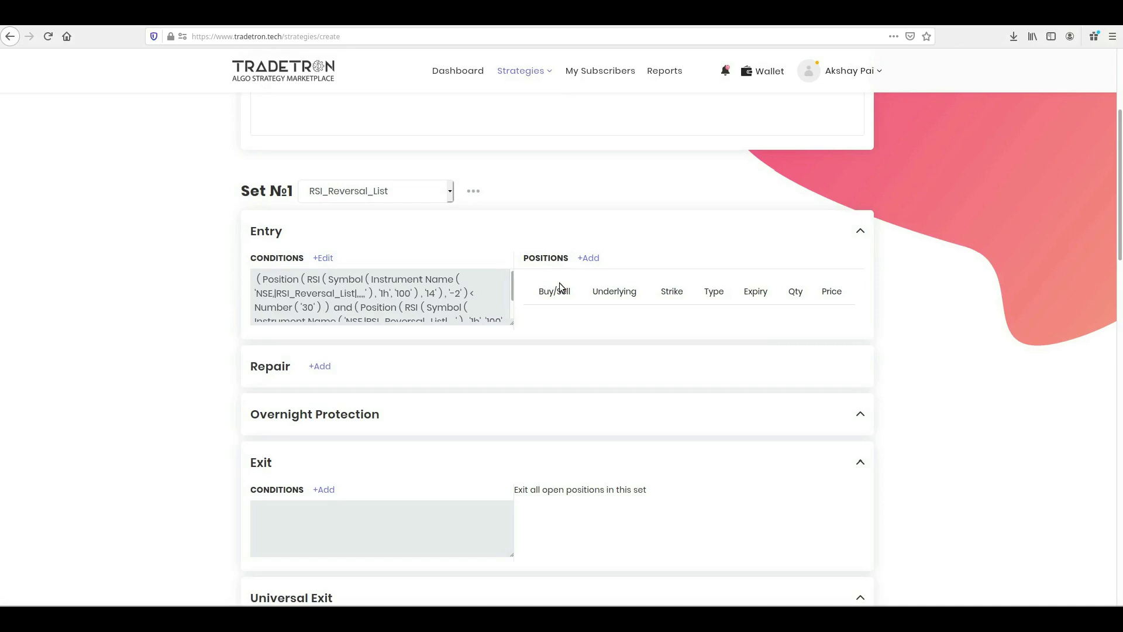
# Step: Add a BUY position on NSE Stock RSI_Reversal_List, CNC, with quantity 1
pyautogui.click(590, 258)
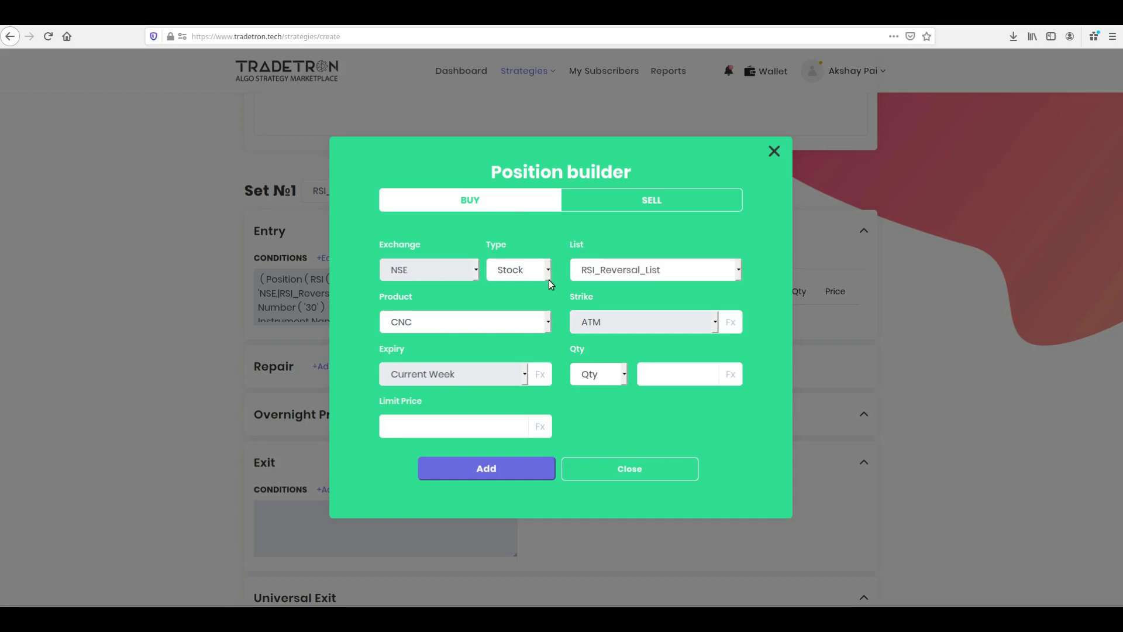
pyautogui.click(652, 381)
pyautogui.write('1')
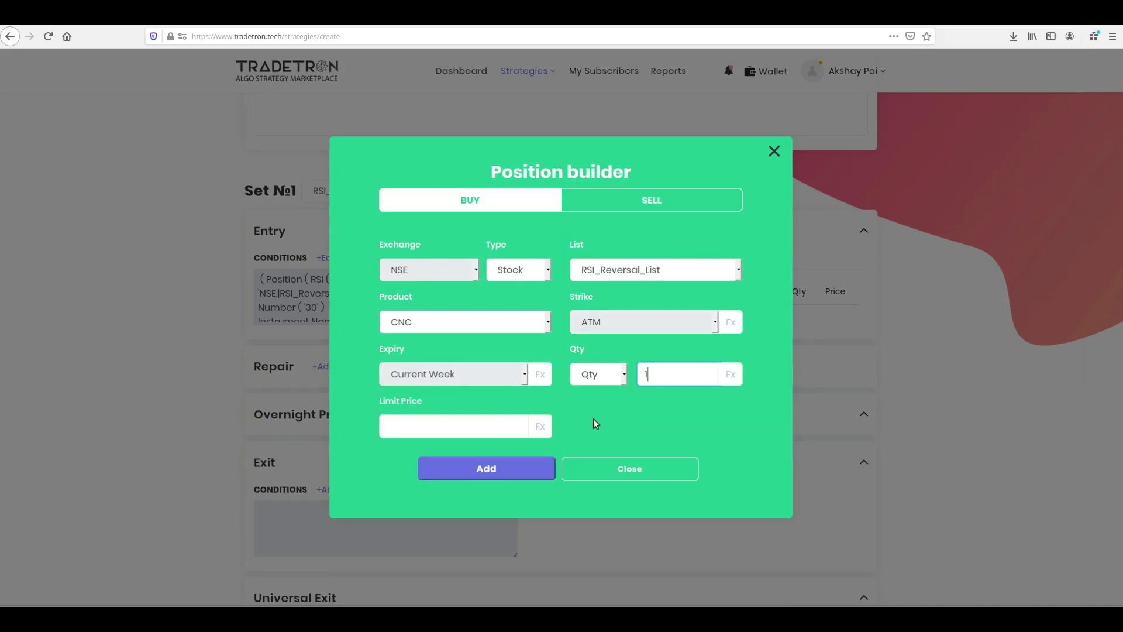
pyautogui.click(525, 466)
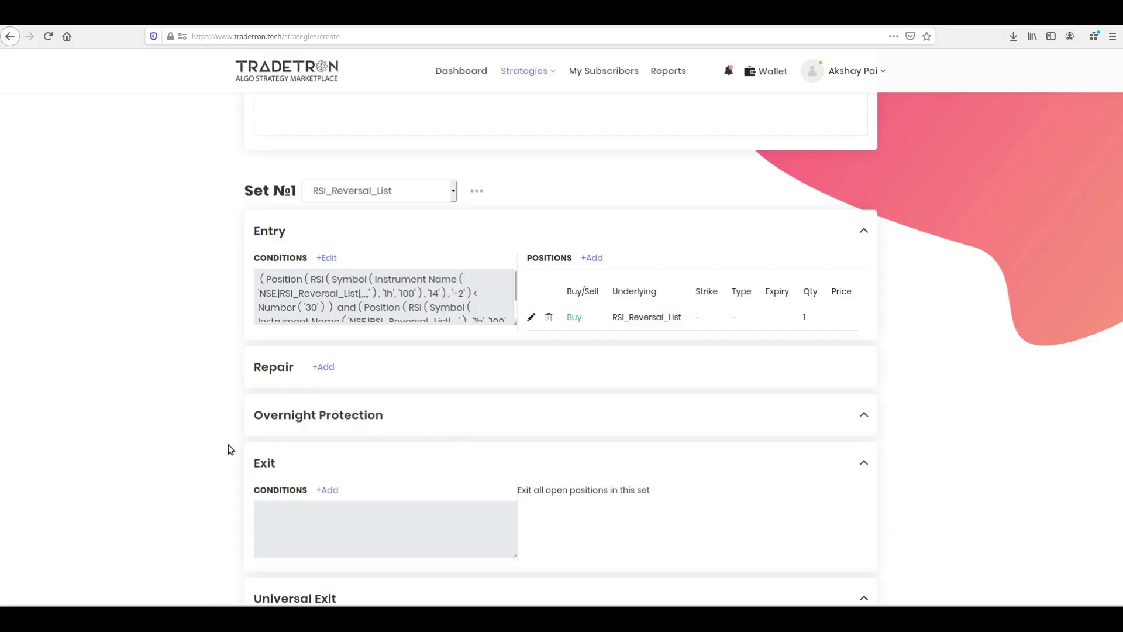
pyautogui.scroll(-2, 234, 447)
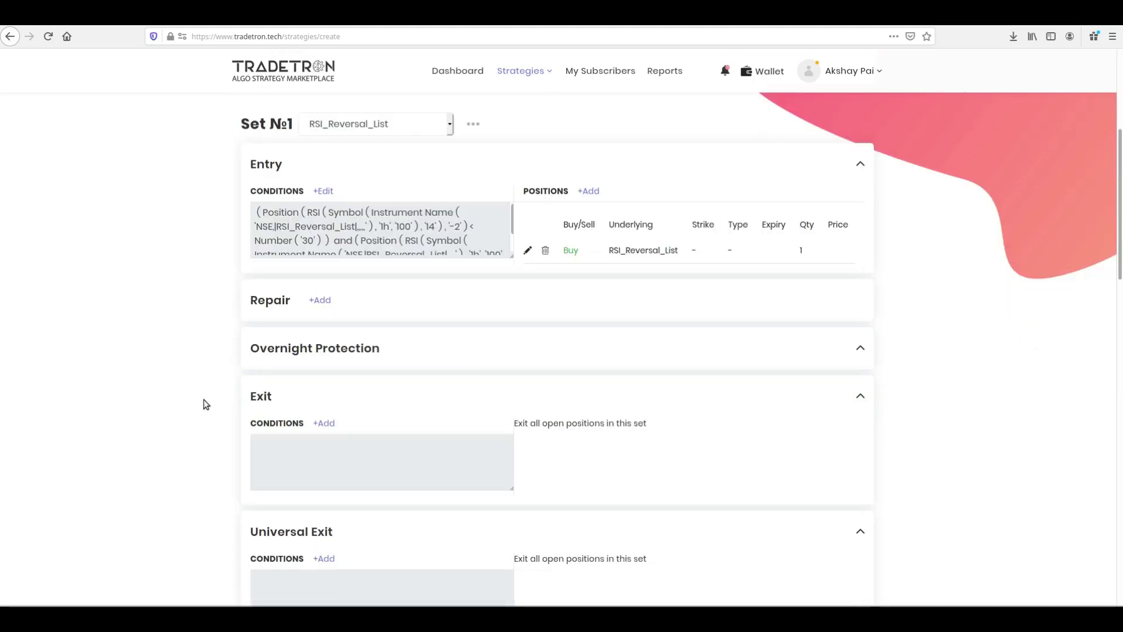
pyautogui.scroll(-4, 206, 408)
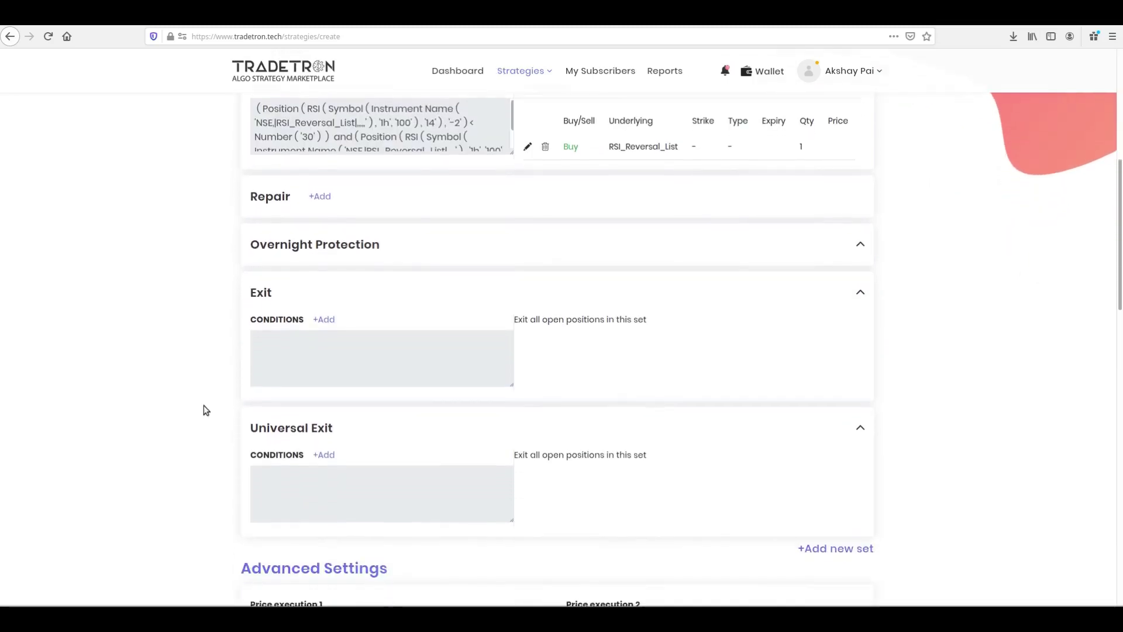
pyautogui.scroll(-1, 206, 412)
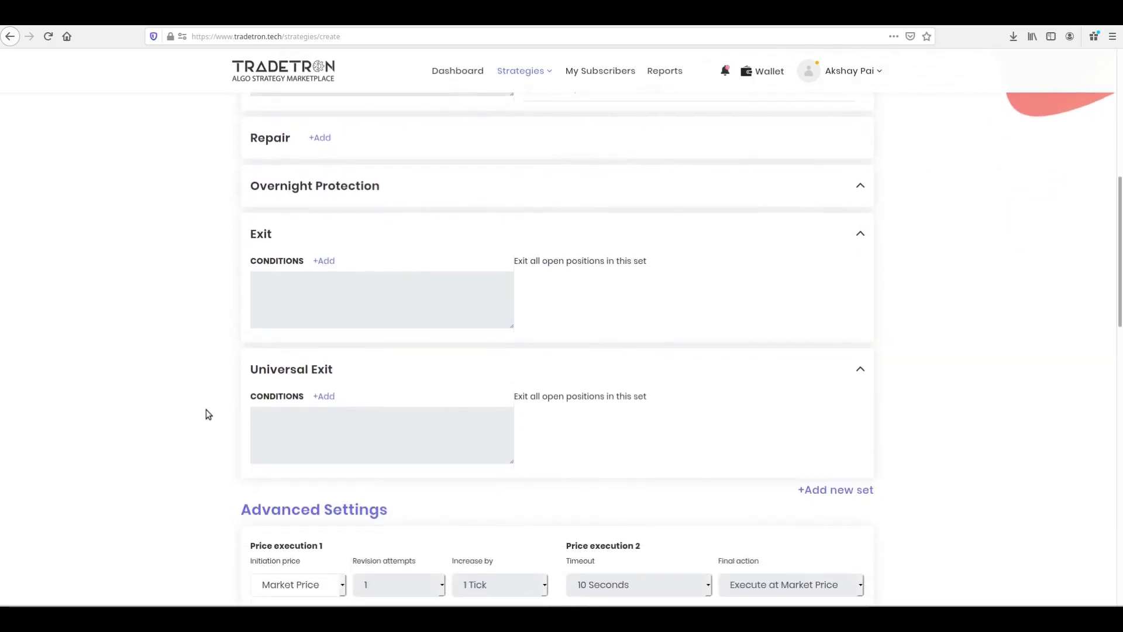
# Step: Start an exit condition with the LTP keyword
pyautogui.click(321, 255)
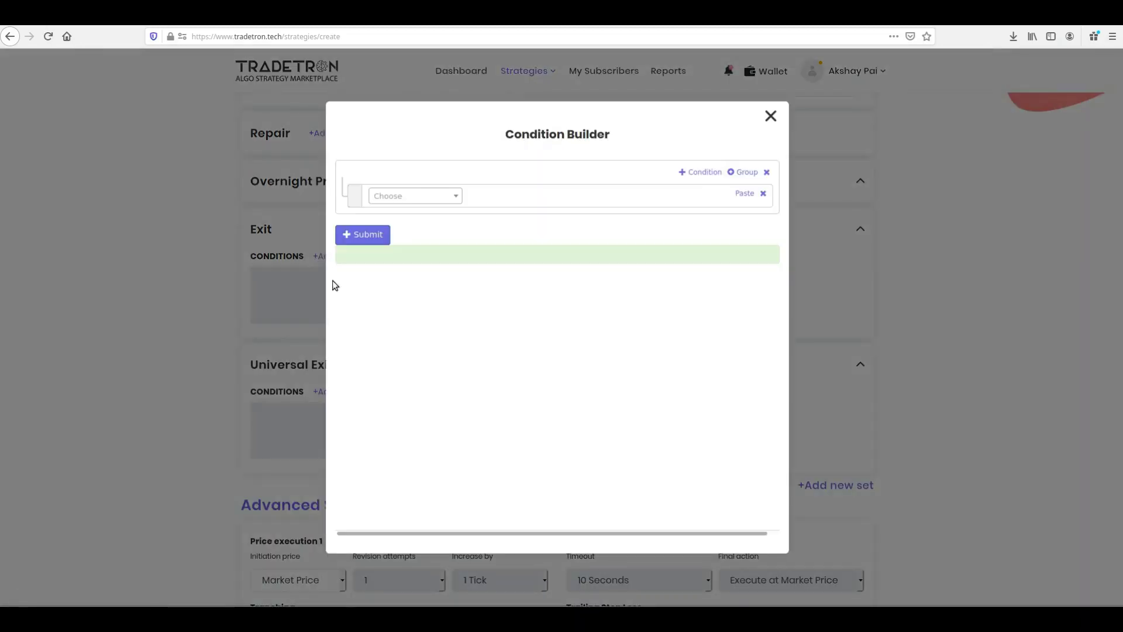
pyautogui.scroll(1, 410, 266)
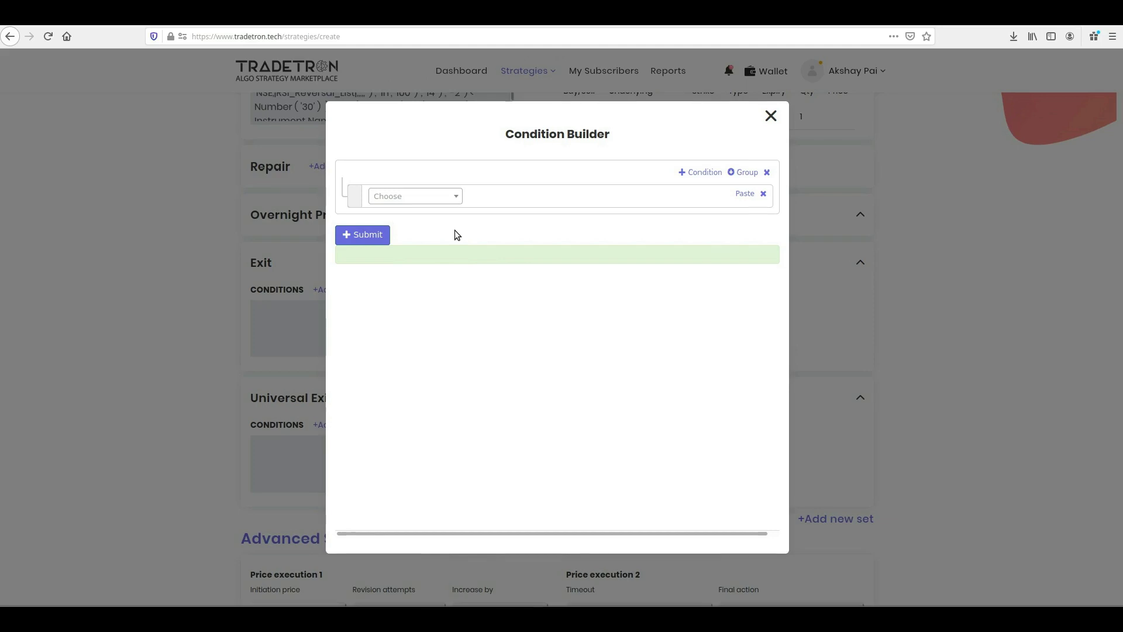
pyautogui.click(439, 197)
pyautogui.write('ltp')
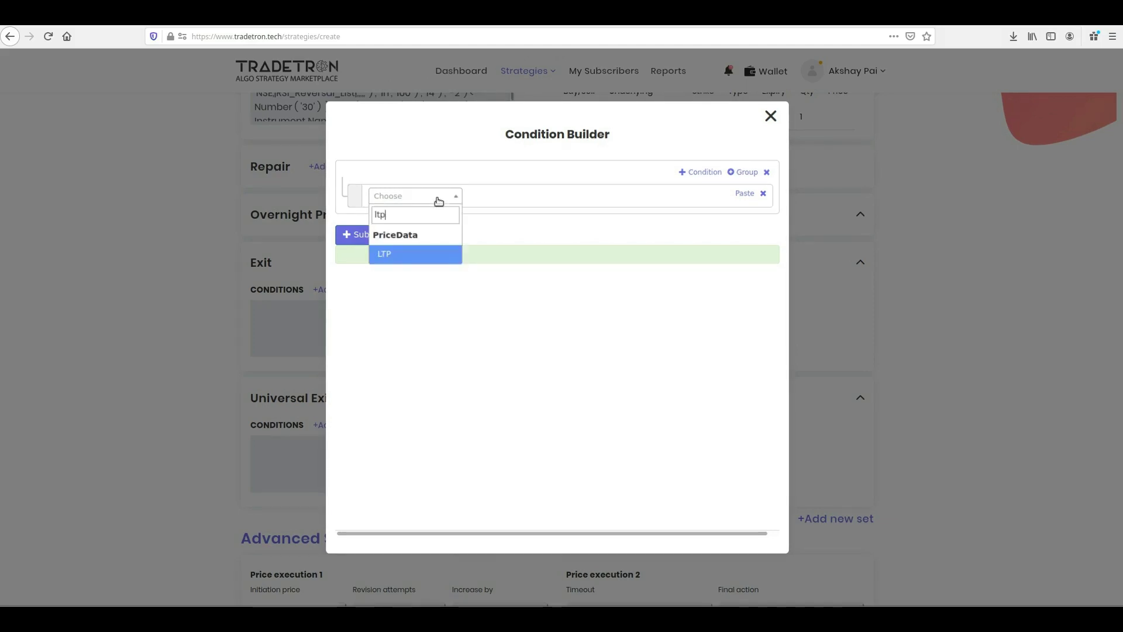
pyautogui.press('Return')
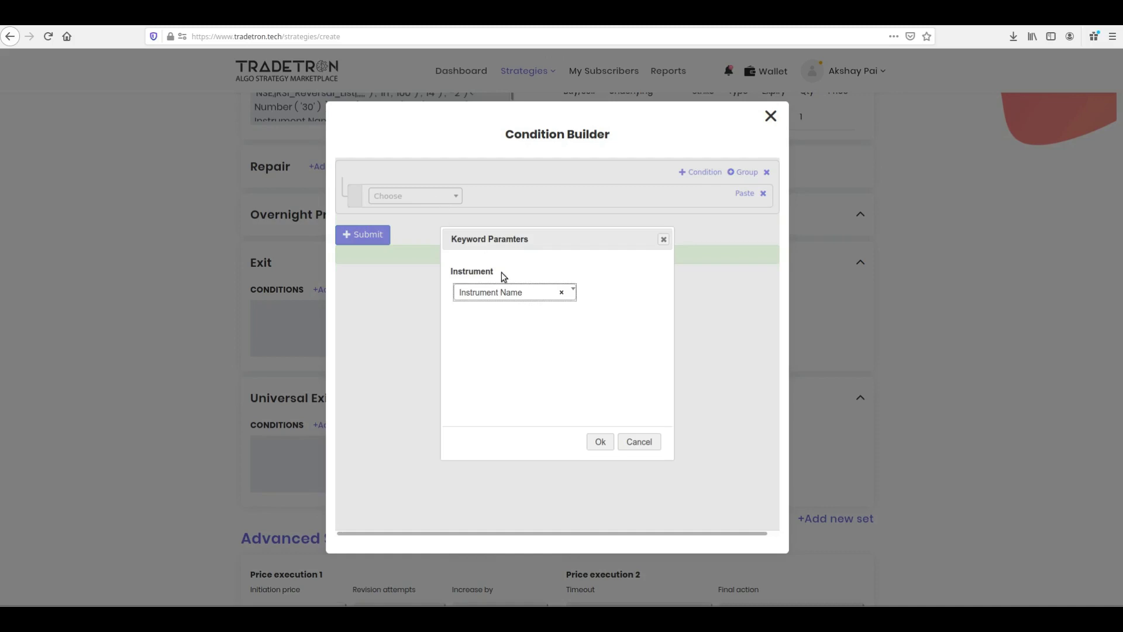
pyautogui.click(601, 442)
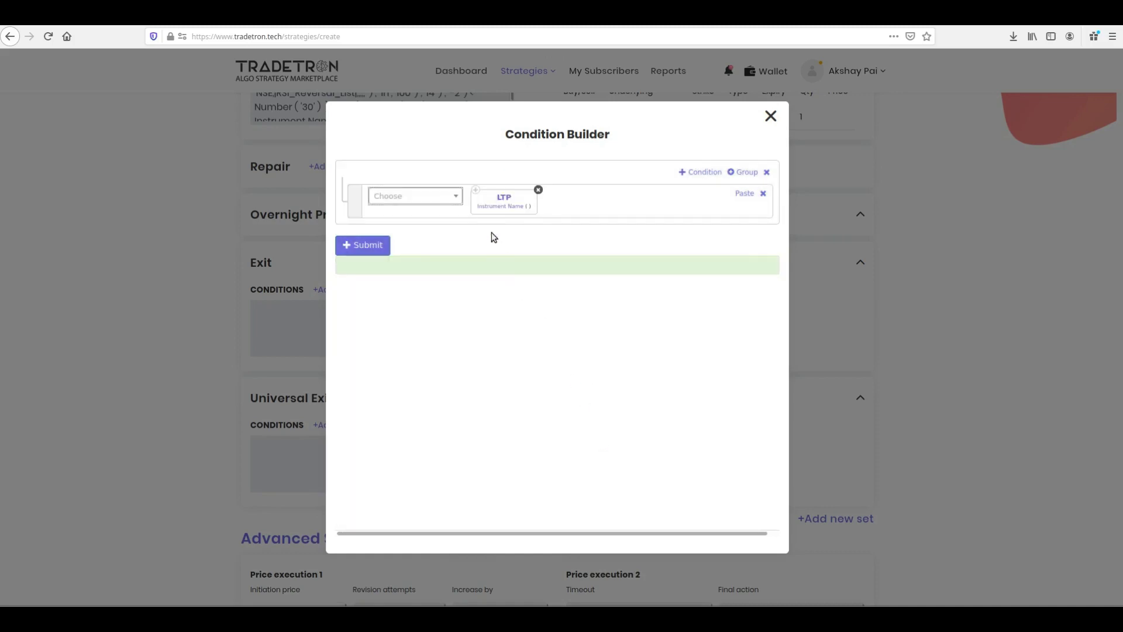
# Step: Set the LTP instrument to NSE RSI_Reversal_List
pyautogui.click(482, 212)
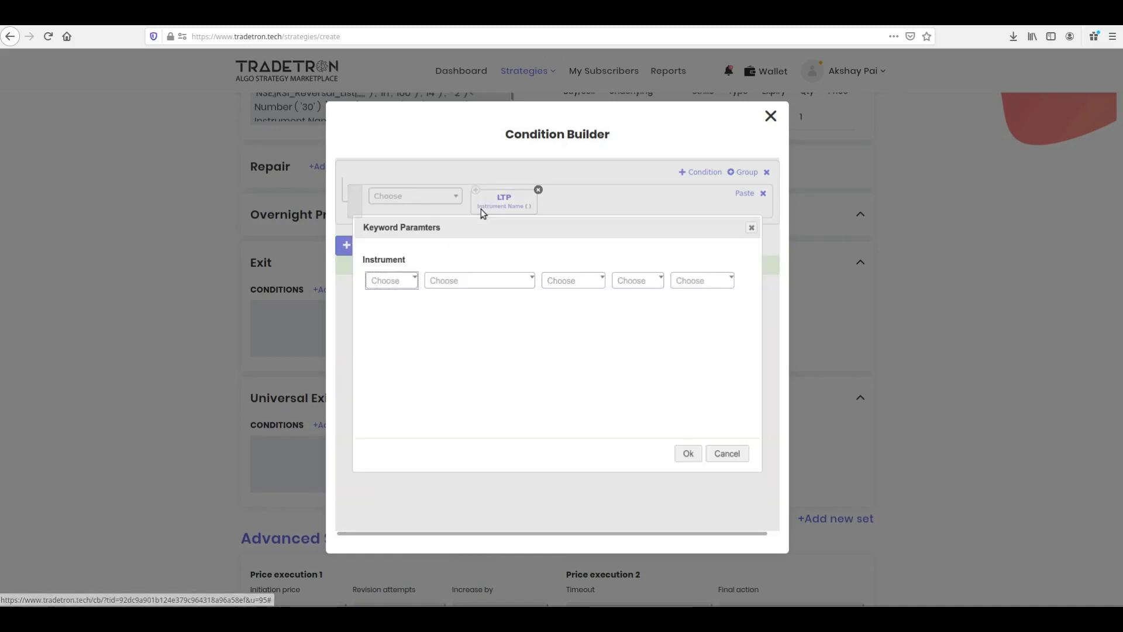
pyautogui.click(399, 279)
pyautogui.write('nse')
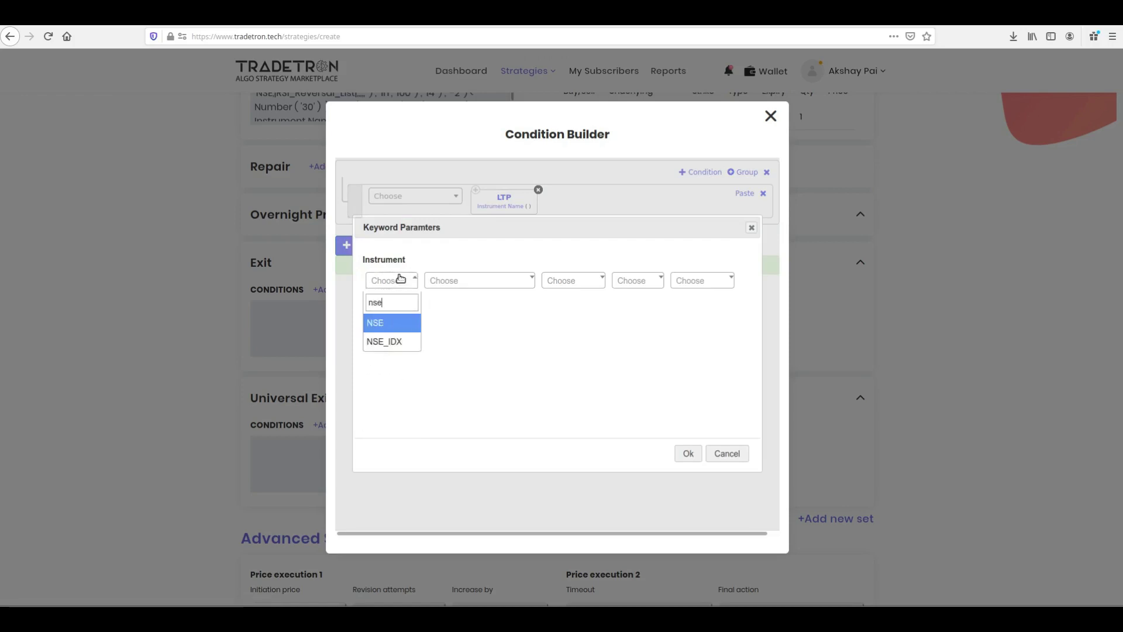
pyautogui.press('Return')
pyautogui.write('list')
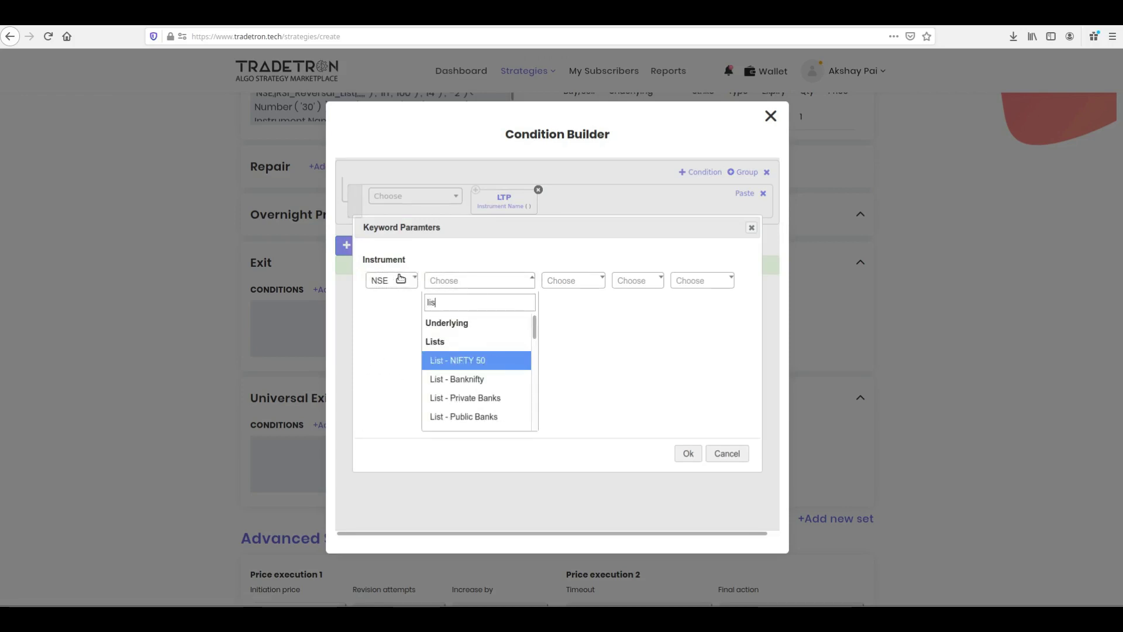
pyautogui.press('Down')
pyautogui.press('Down')
pyautogui.press('Down')
pyautogui.press('Down')
pyautogui.press('Down')
pyautogui.press('Down')
pyautogui.press('Down')
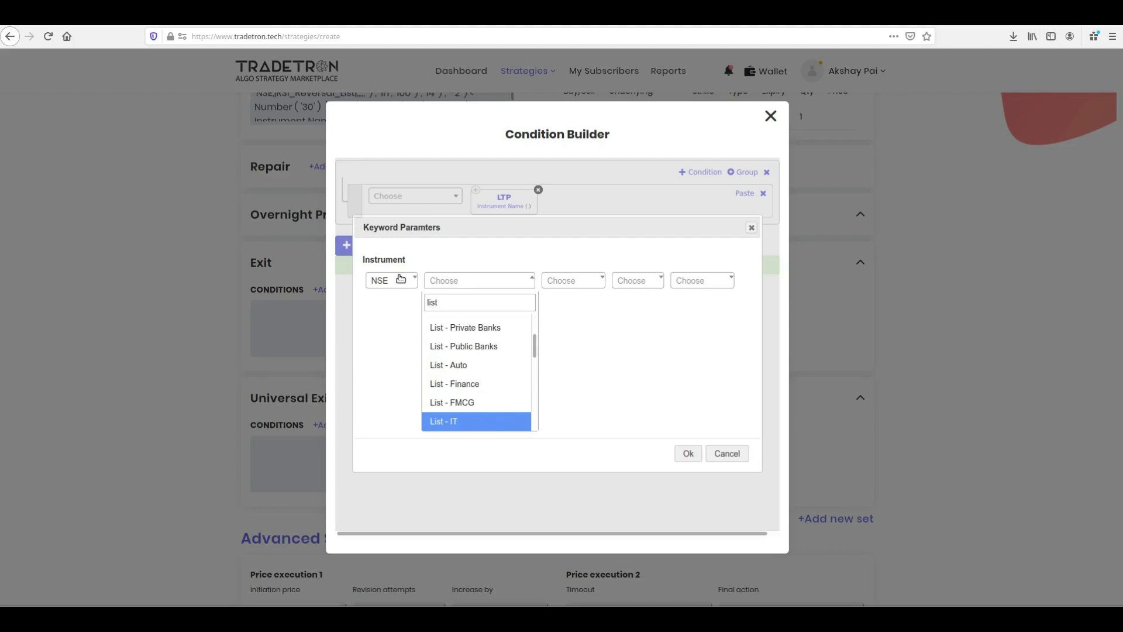
pyautogui.write('list')
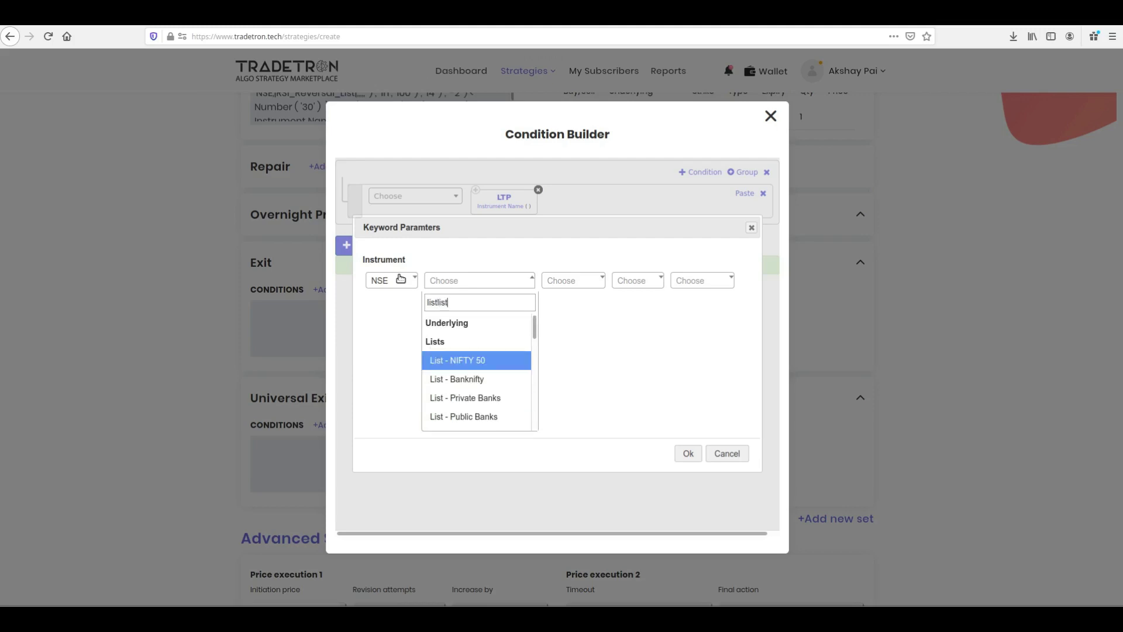
pyautogui.press('Down')
pyautogui.press('Down')
pyautogui.press('Down')
pyautogui.press('Down')
pyautogui.press('Down')
pyautogui.press('Down')
pyautogui.press('Down')
pyautogui.press('Down')
pyautogui.press('Down')
pyautogui.press('Down')
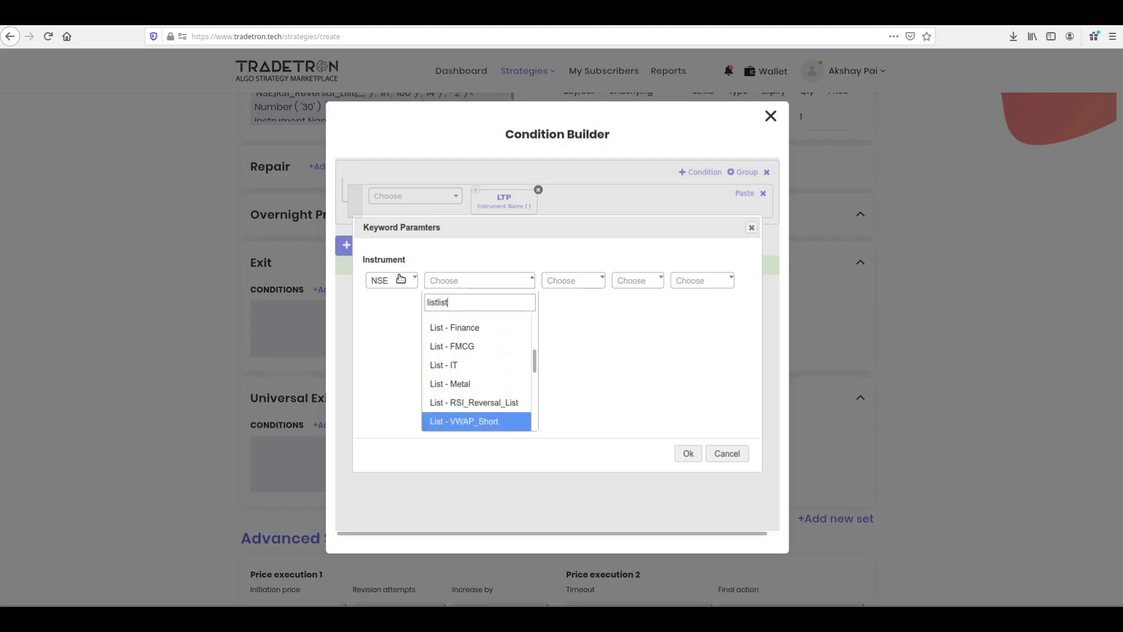
pyautogui.press('Up')
pyautogui.press('Return')
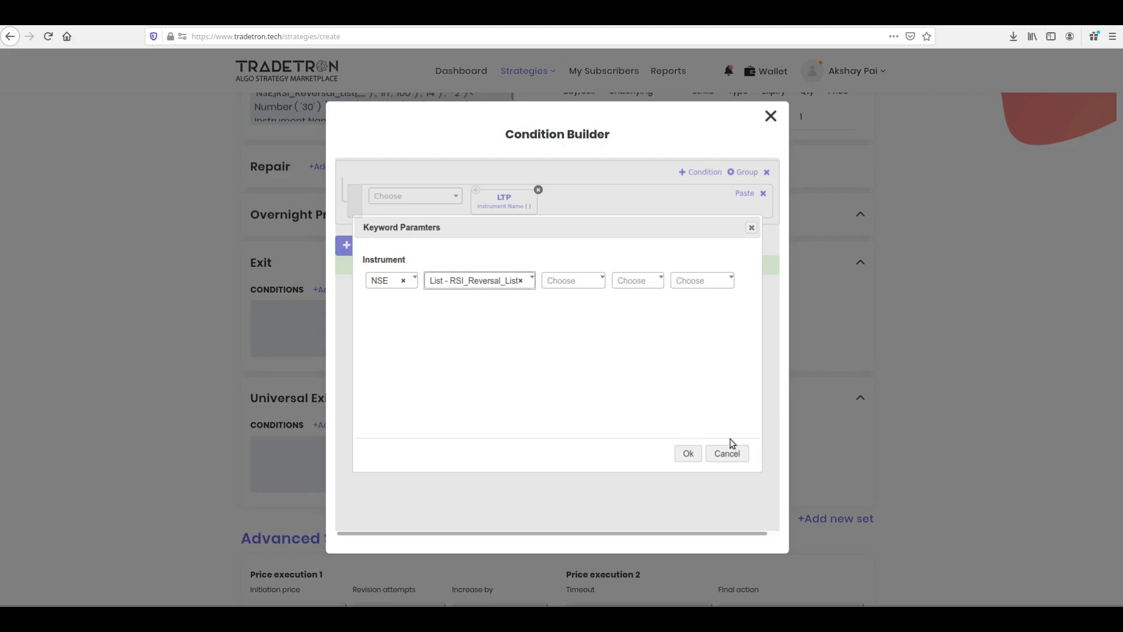
pyautogui.click(688, 454)
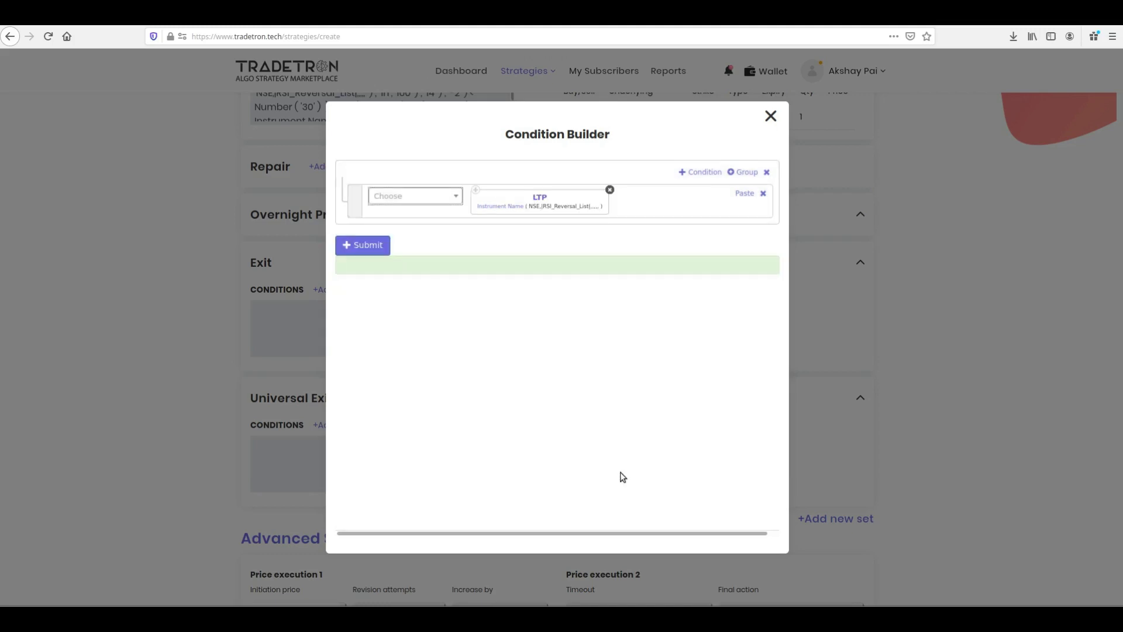
# Step: Append a greater-than comparison and an opening bracket after LTP
pyautogui.click(431, 198)
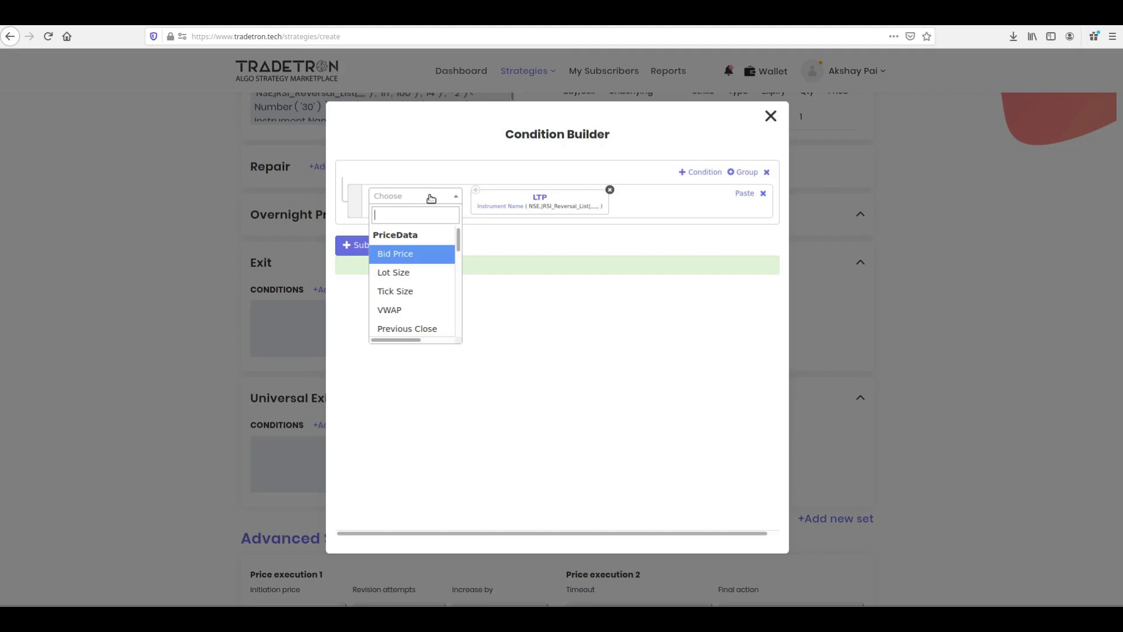
pyautogui.write('>')
pyautogui.press('Return')
pyautogui.click(431, 198)
pyautogui.write('(')
pyautogui.press('Return')
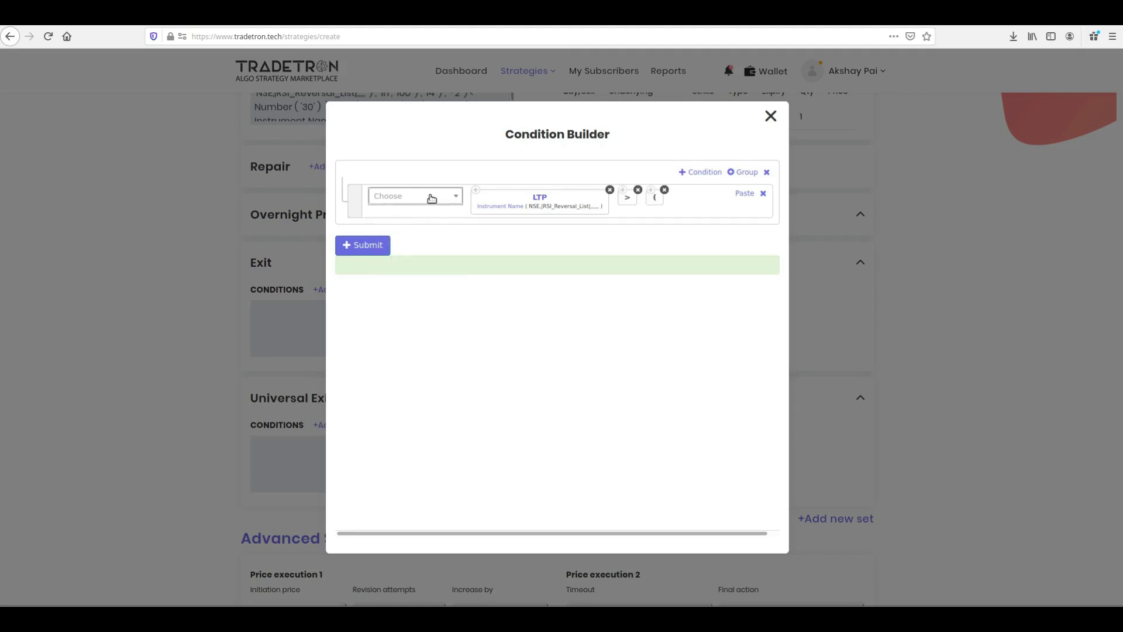
# Step: Add EntryPrice with RSI_Reversal_List as its underlying inside the bracket
pyautogui.click(431, 198)
pyautogui.write('ent')
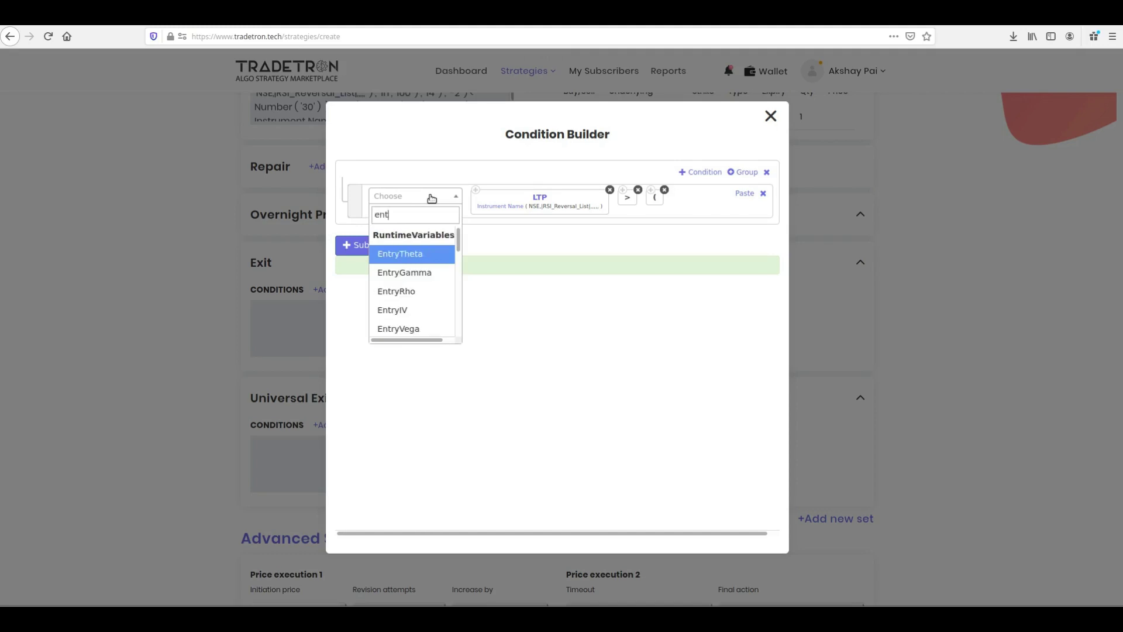
pyautogui.write('ryp')
pyautogui.press('Return')
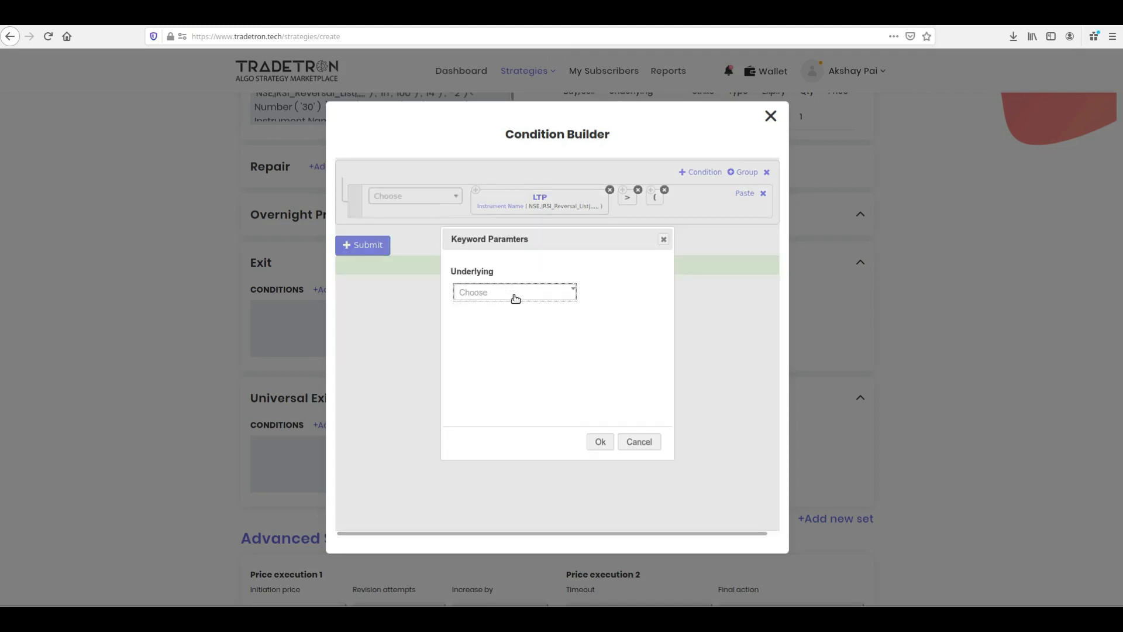
pyautogui.click(515, 296)
pyautogui.write('list')
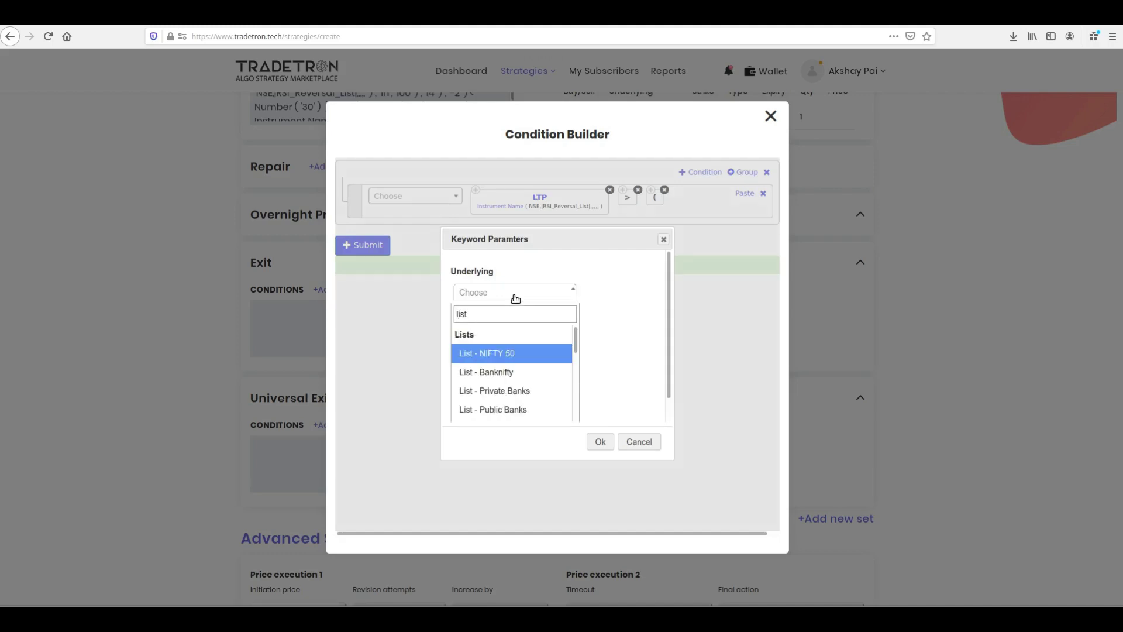
pyautogui.scroll(-5, 515, 389)
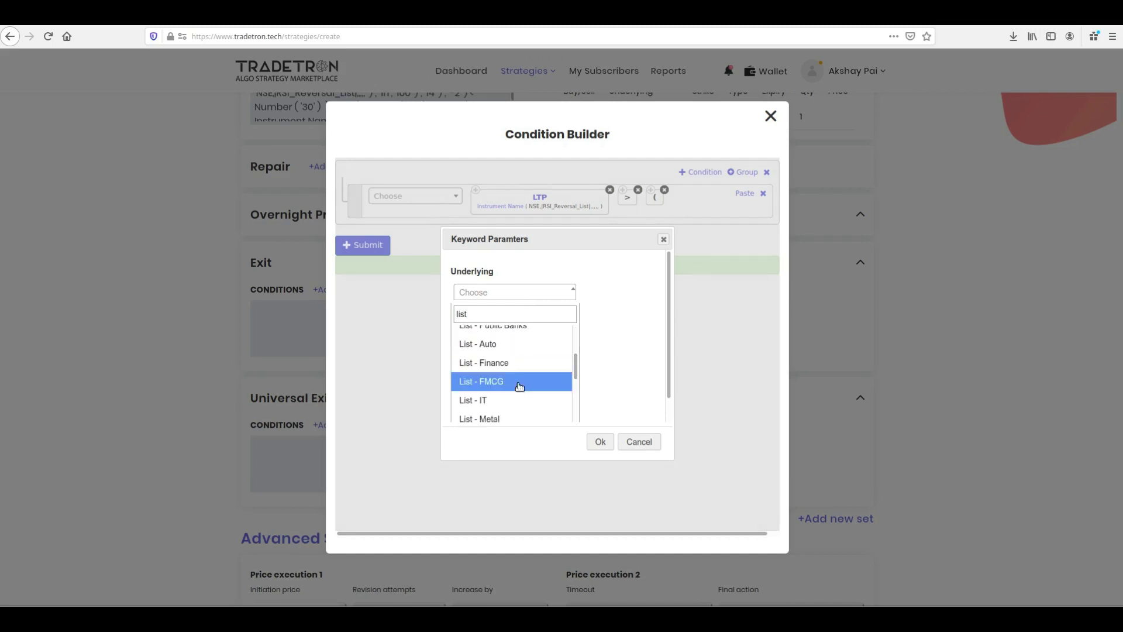
pyautogui.click(509, 353)
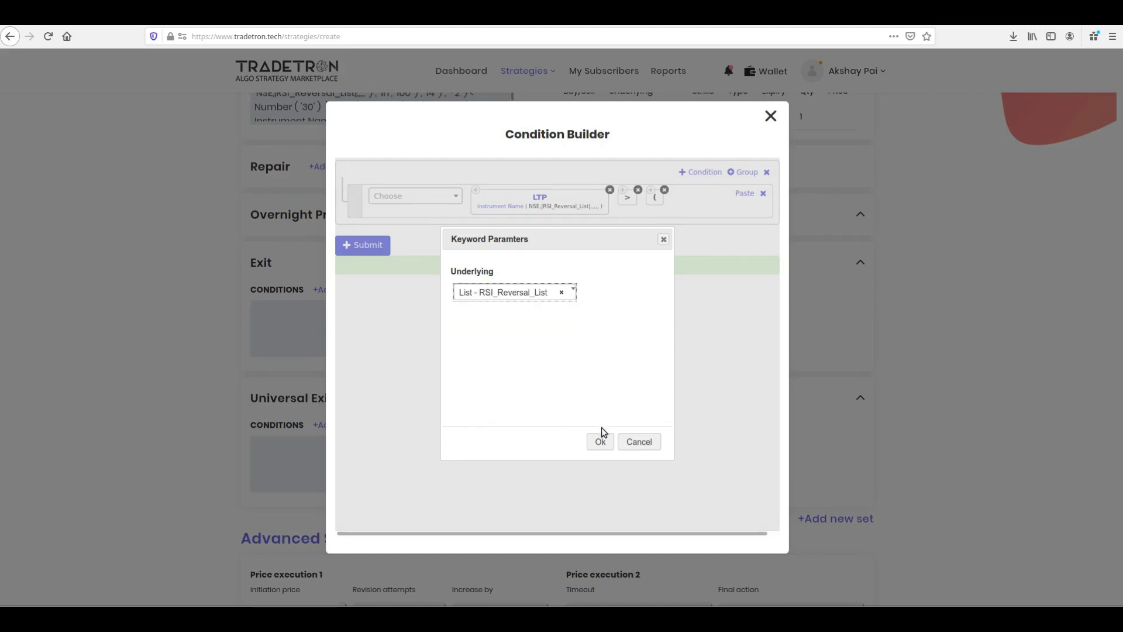
pyautogui.click(602, 441)
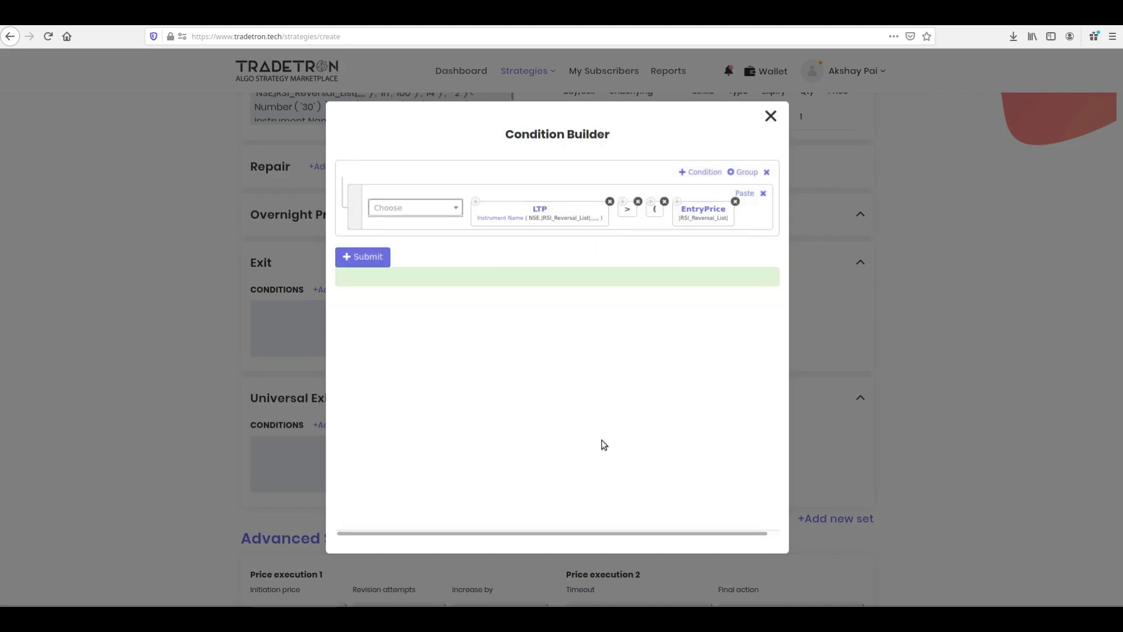
# Step: Multiply EntryPrice by 1.028, close the bracket, and add the OR-linked LTP < EntryPrice × 0.99 rule
pyautogui.click(441, 215)
pyautogui.write('*')
pyautogui.press('Return')
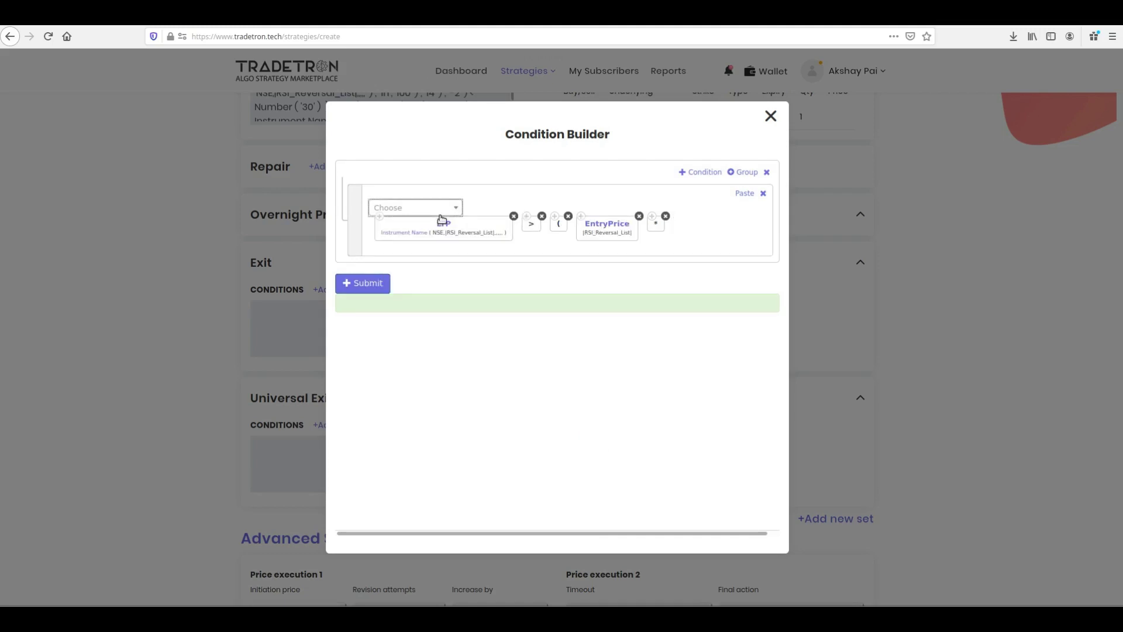
pyautogui.click(440, 207)
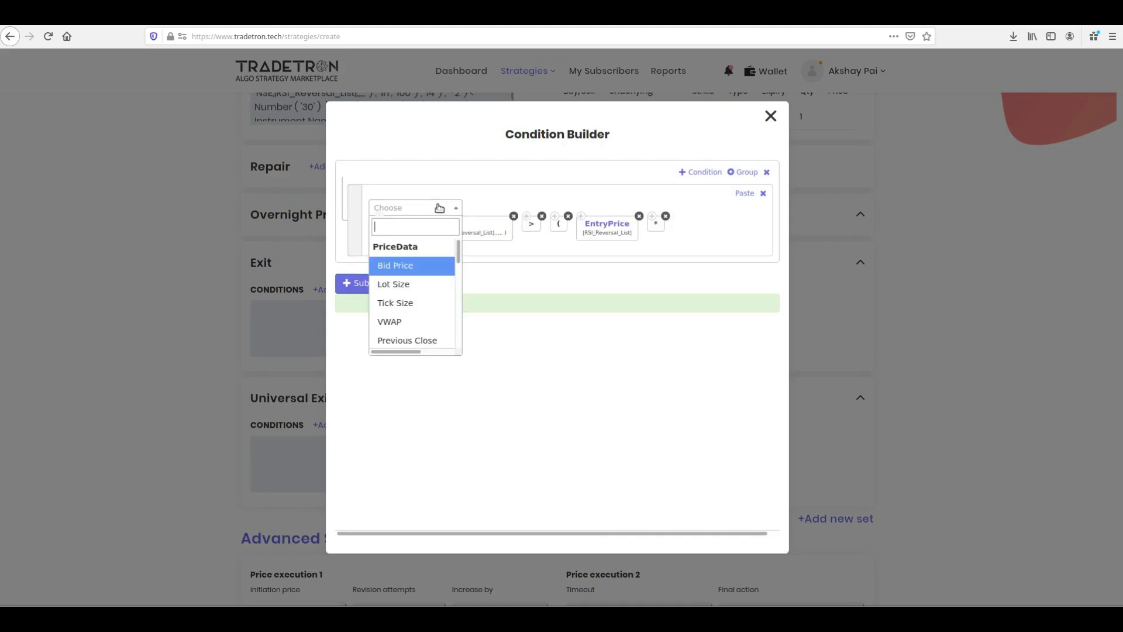
pyautogui.write('num')
pyautogui.press('Return')
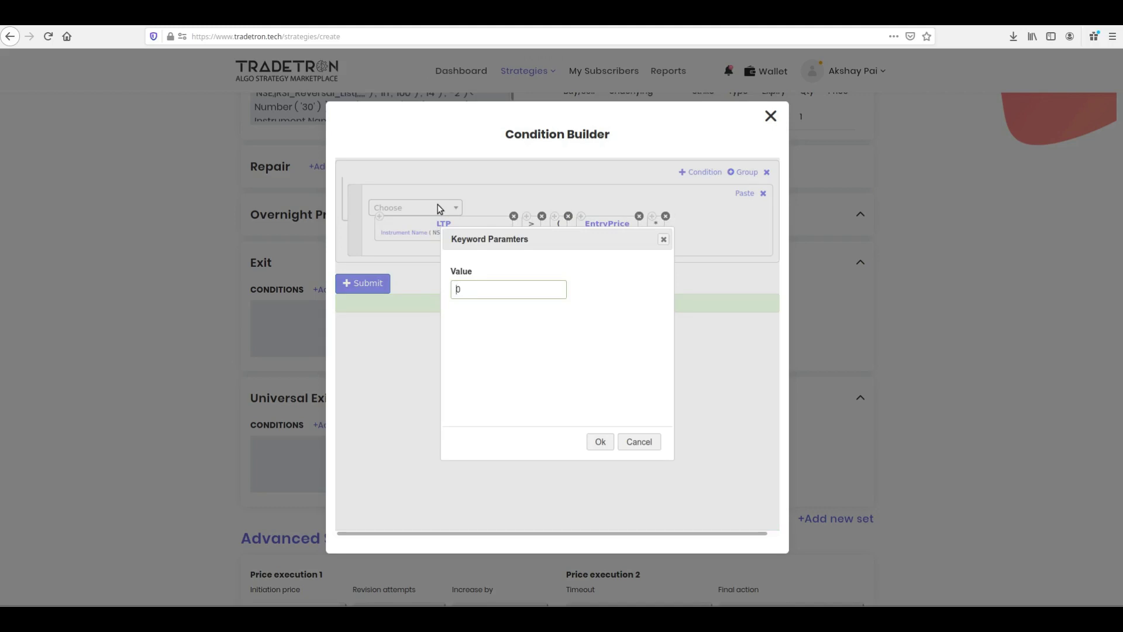
pyautogui.write('1.028')
pyautogui.click(600, 441)
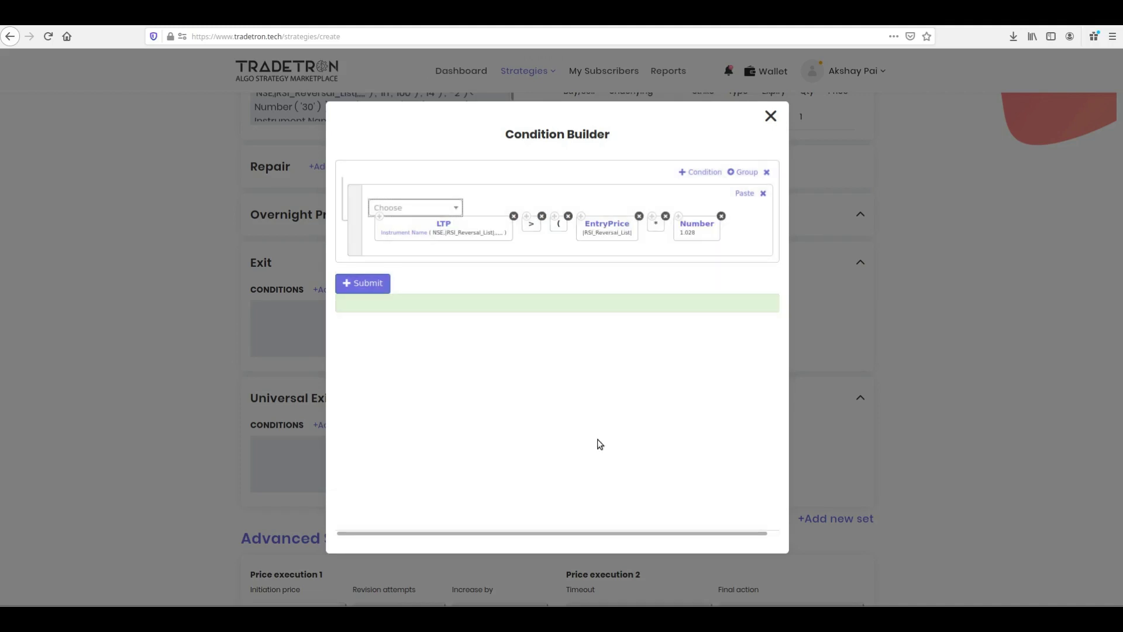
pyautogui.write(')')
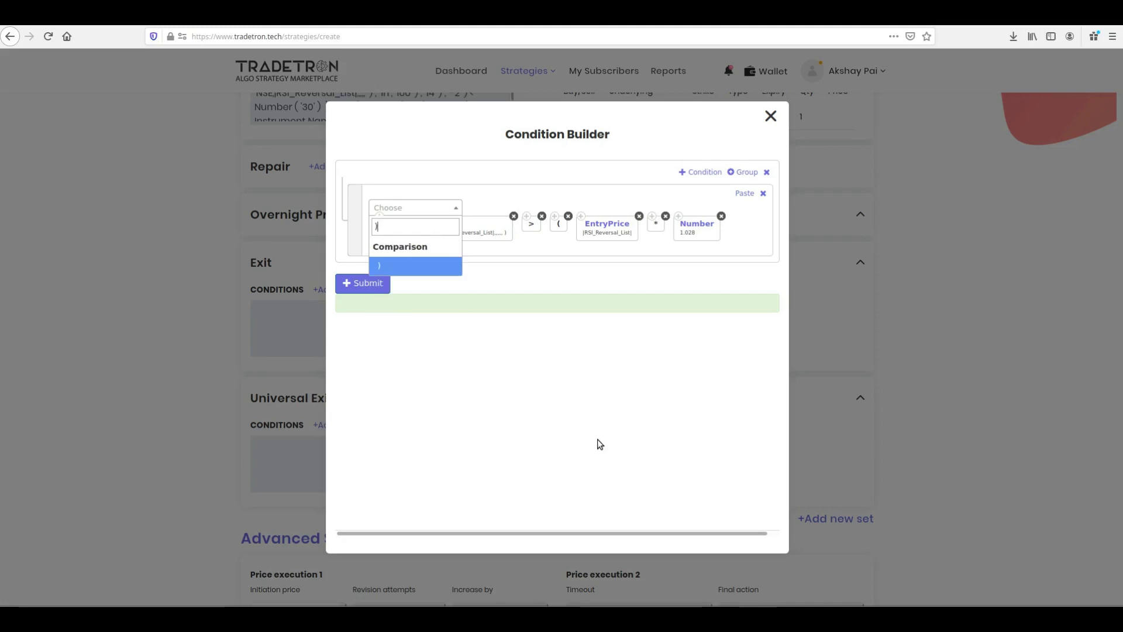
pyautogui.press('Return')
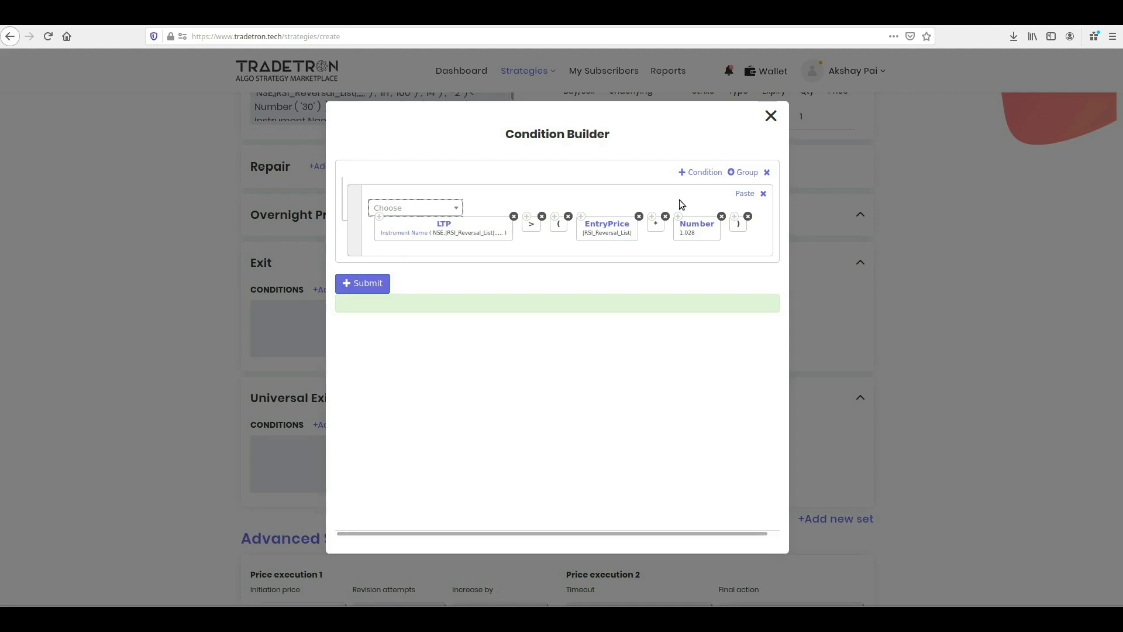
pyautogui.click(745, 193)
pyautogui.click(381, 175)
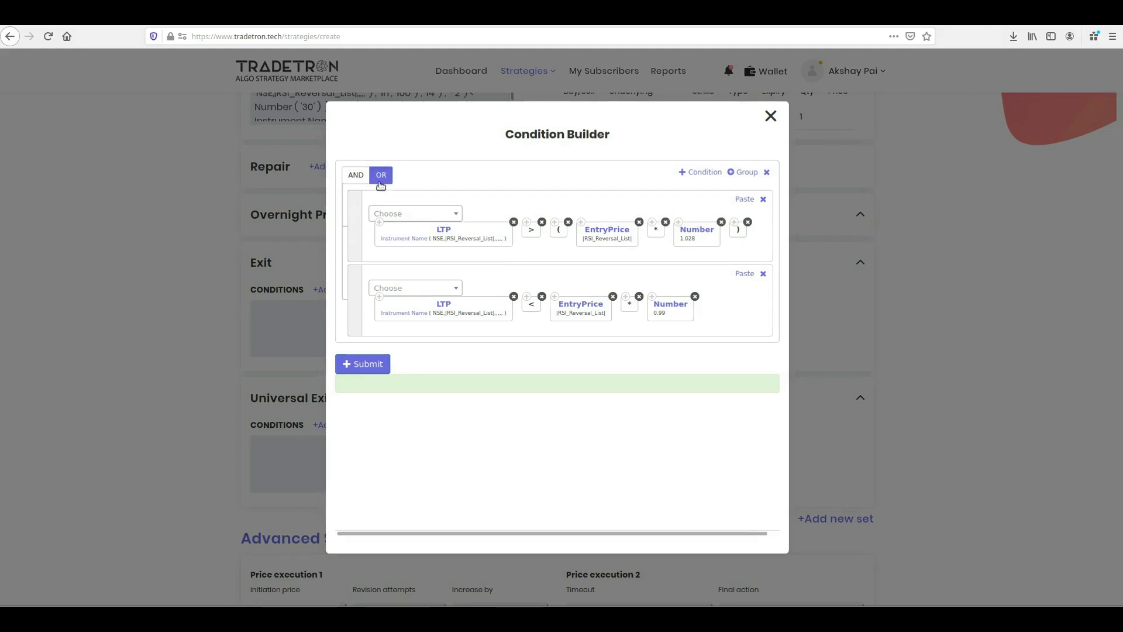
# Step: Submit the OR-linked exit conditions against EntryPrice × 1.028 and EntryPrice × 0.99
pyautogui.click(372, 363)
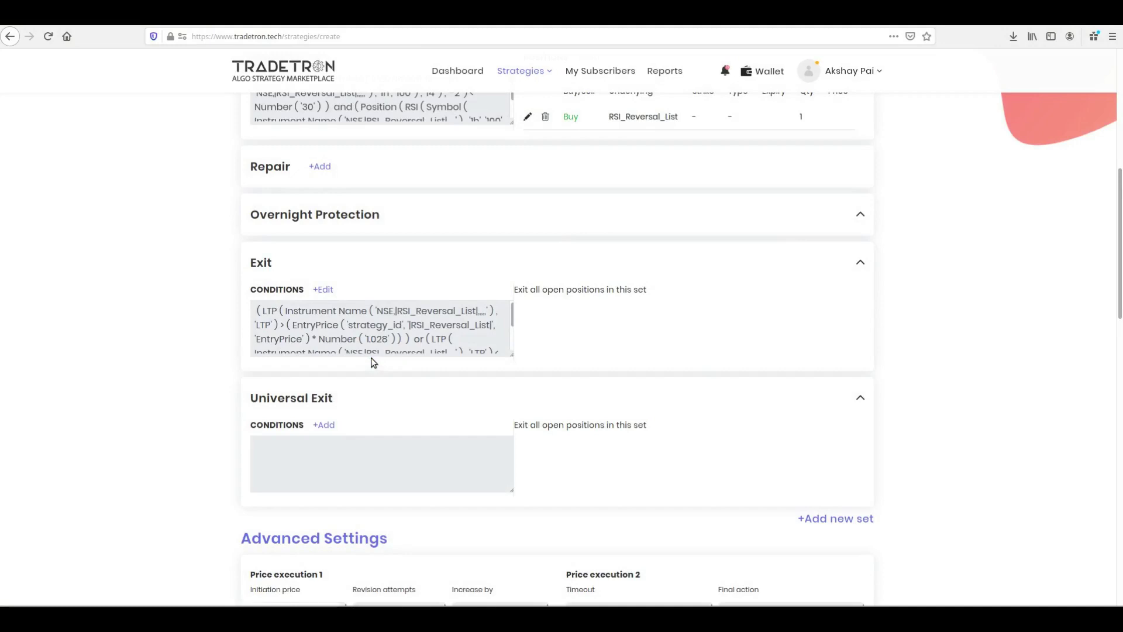
# Step: Scroll to the bottom of the form and create the RSI Reversal strategy
pyautogui.scroll(-10, 374, 363)
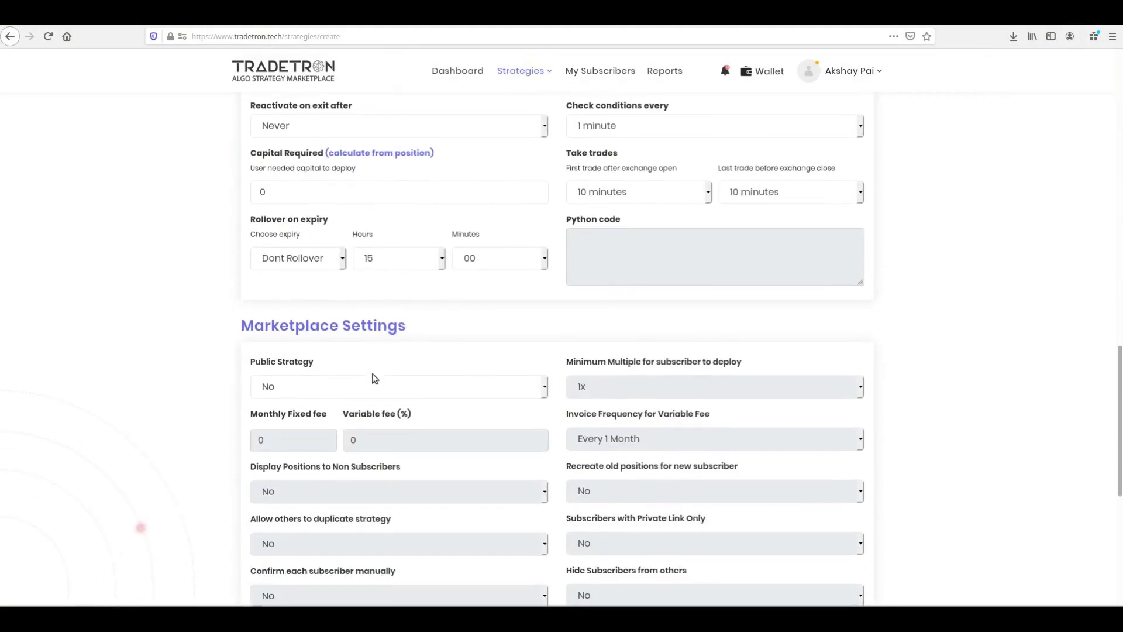
pyautogui.scroll(-6, 374, 378)
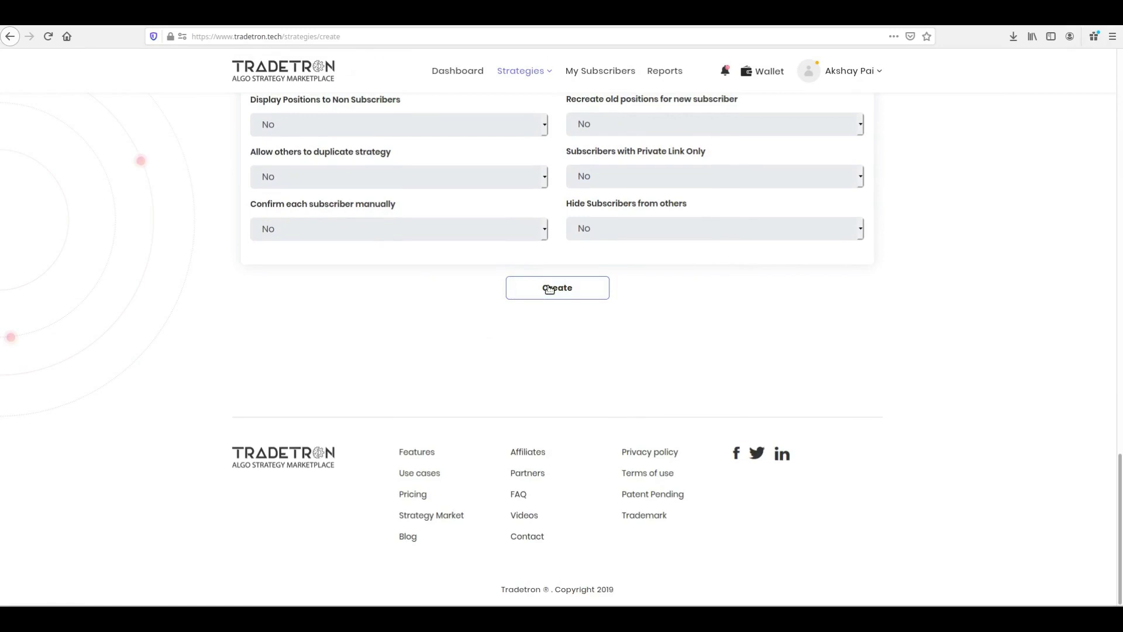
pyautogui.click(549, 289)
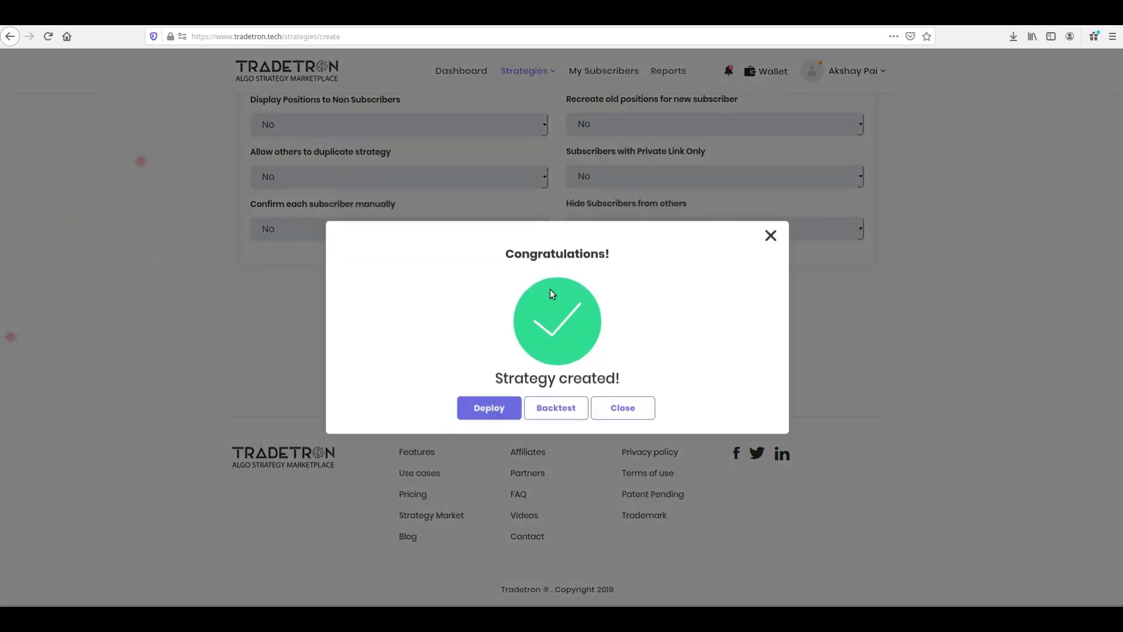
# Step: Deploy RSI Reversal with Paper Trading execution and the TT Paper Trading NSE broker, confirming success
pyautogui.click(485, 408)
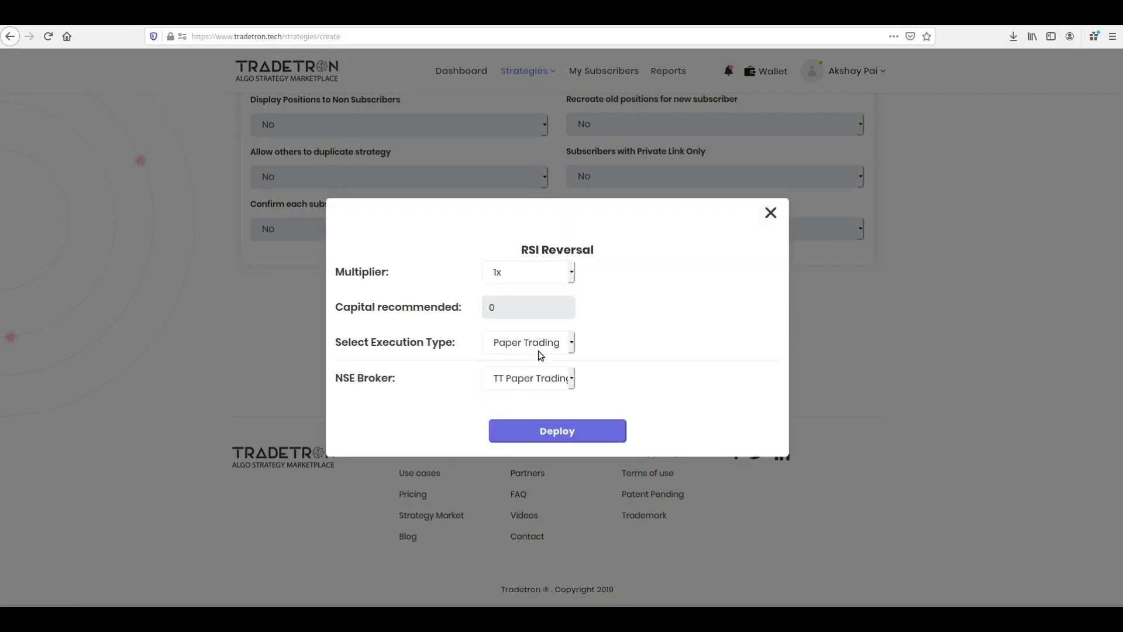
pyautogui.click(572, 344)
pyautogui.click(546, 363)
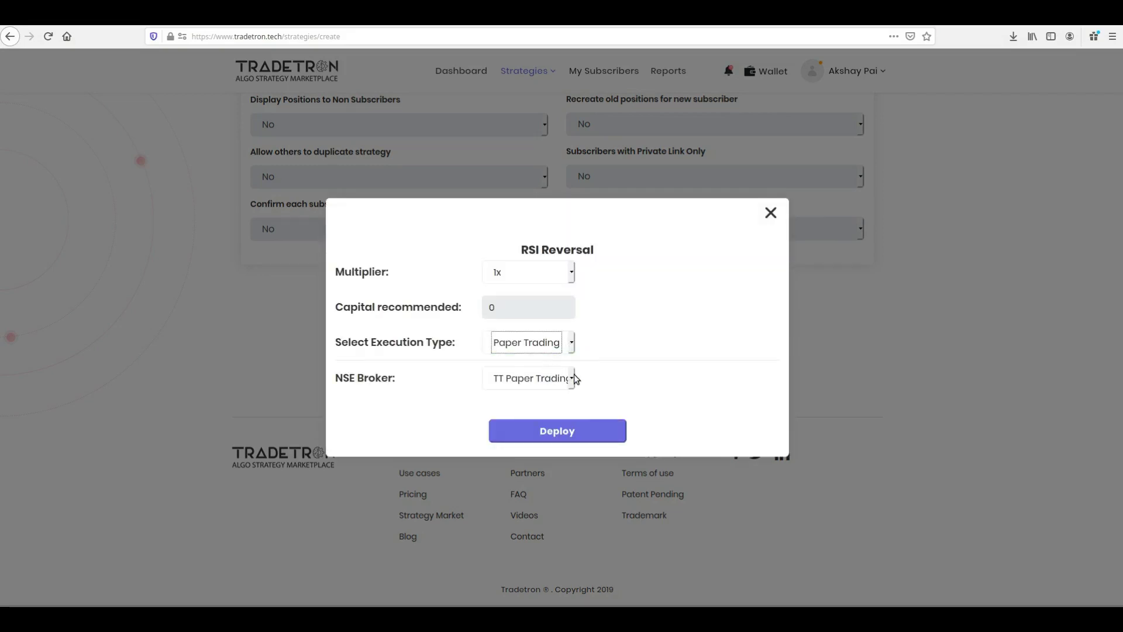
pyautogui.click(572, 378)
pyautogui.click(546, 398)
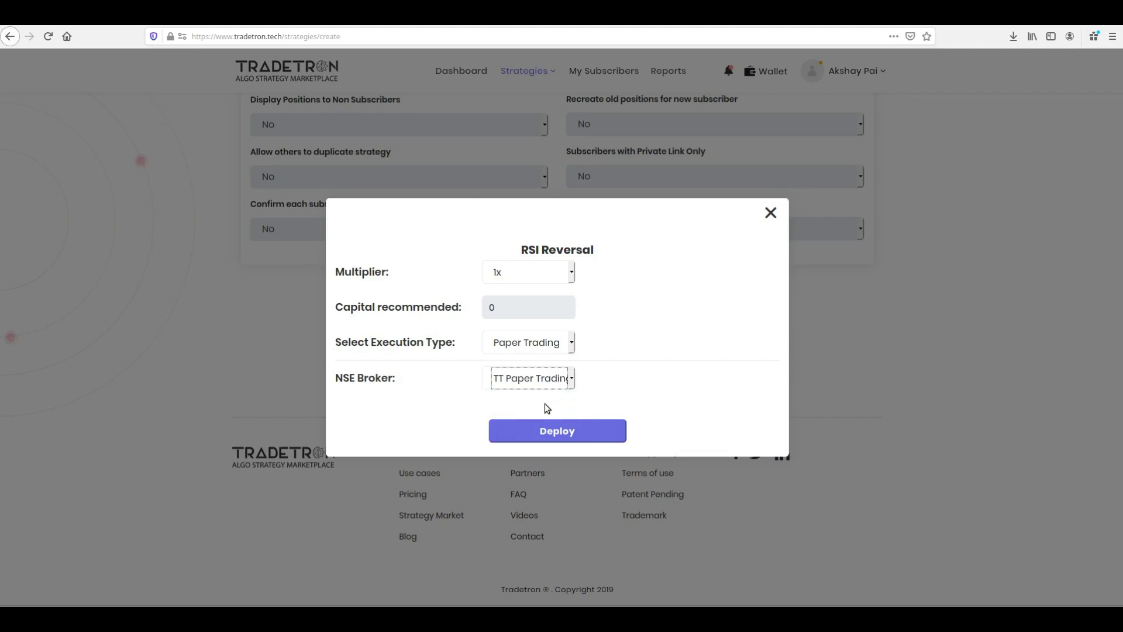
pyautogui.click(551, 430)
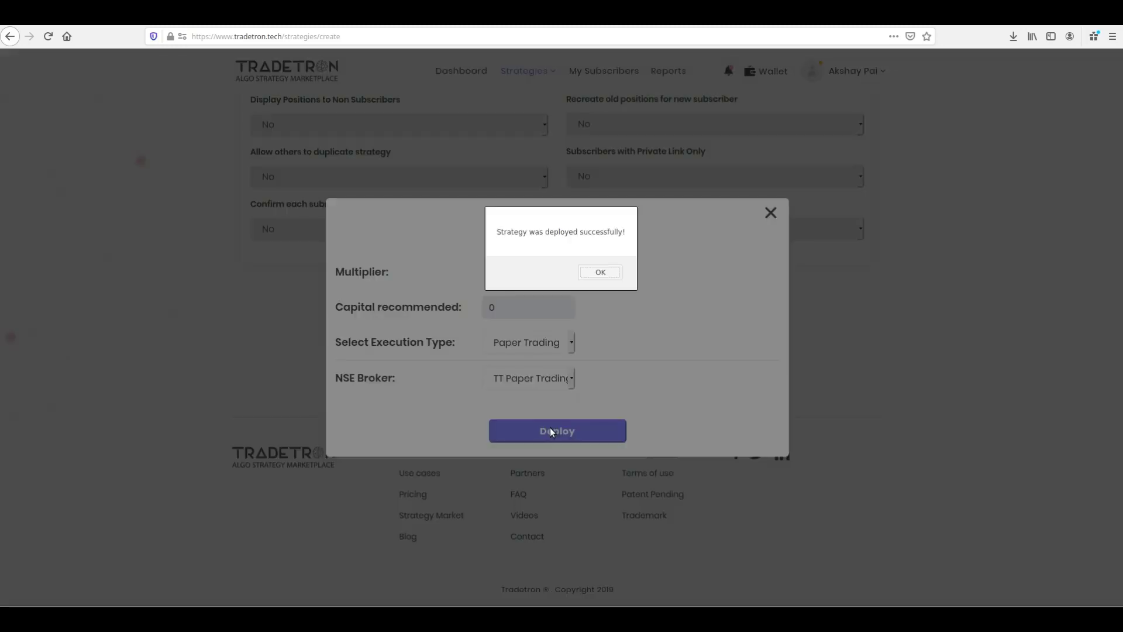
pyautogui.click(589, 278)
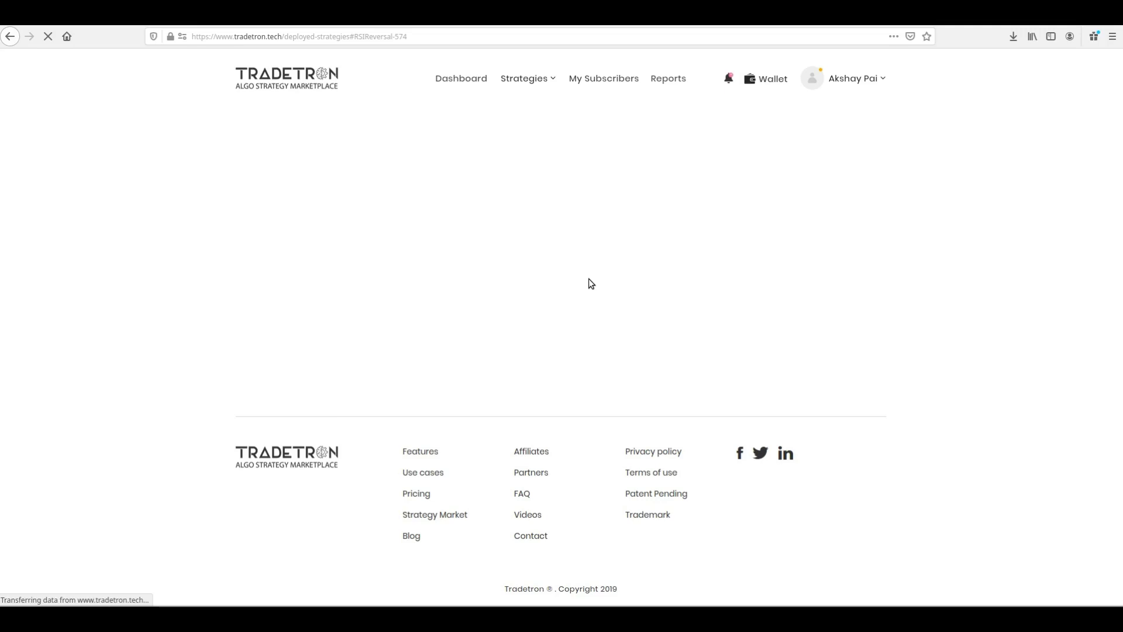